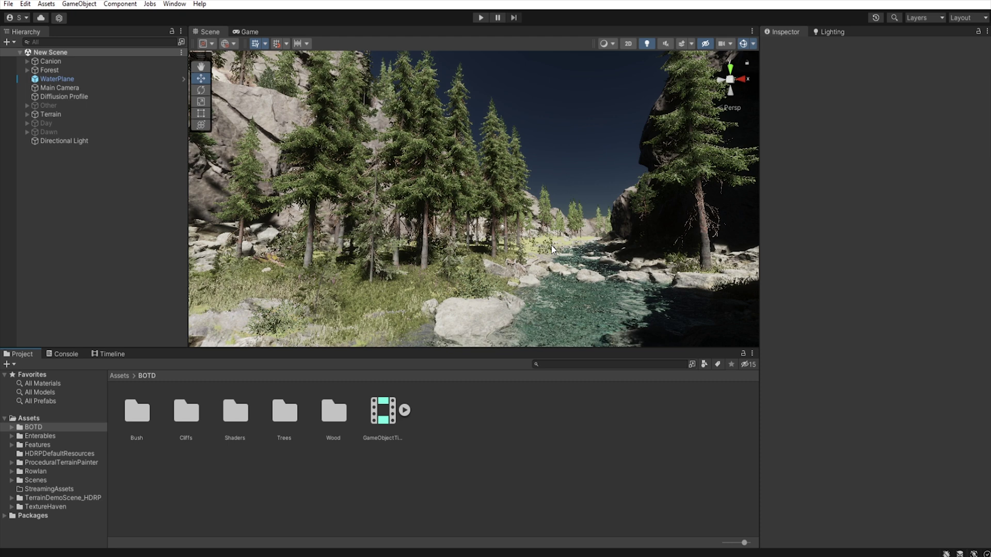
- Create a Global Volume in the Hierarchy and assign it a new volume profile
right_click(80, 171)
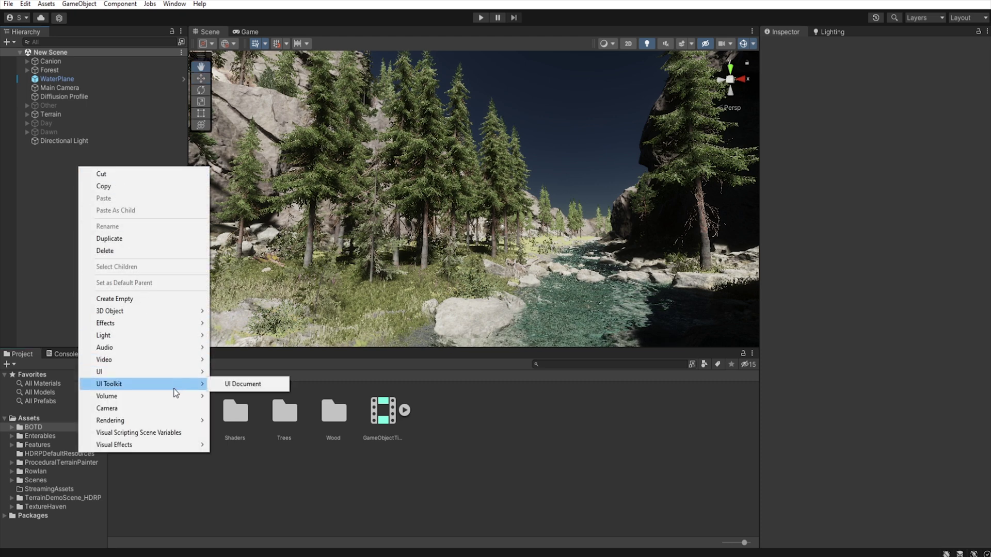
mouse_move(175, 395)
click(253, 396)
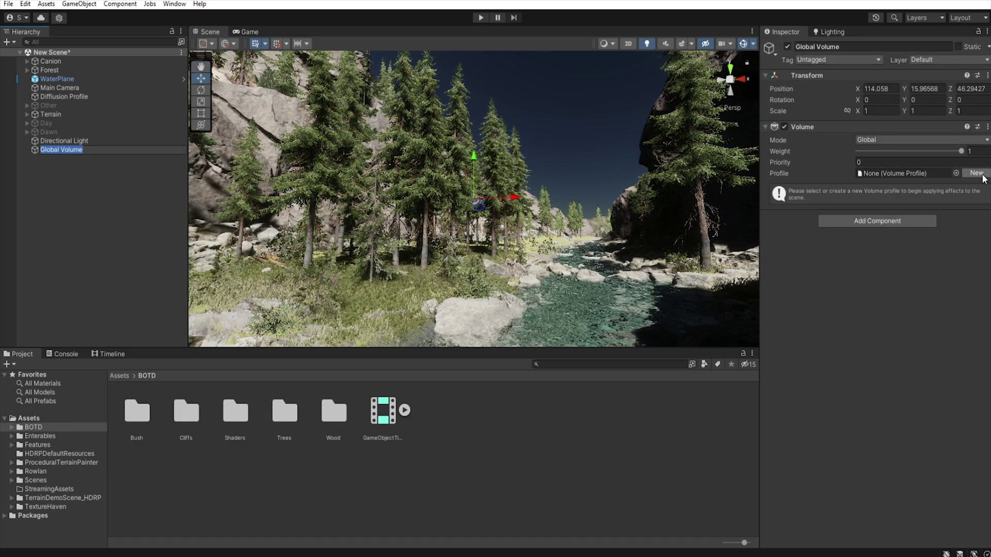
click(976, 172)
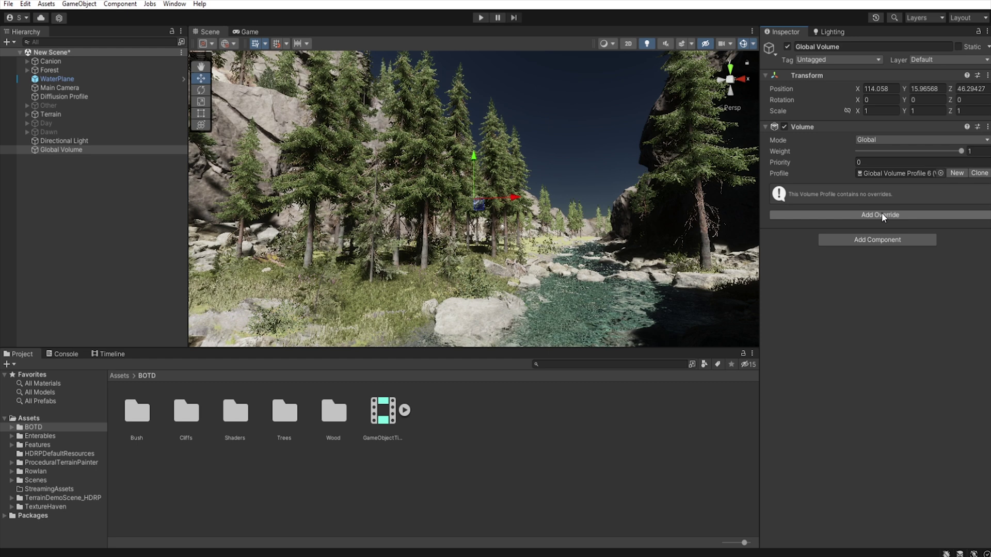
- Add a Visual Environment override with all properties on, sky type Physically Based Sky, background clouds off
click(889, 215)
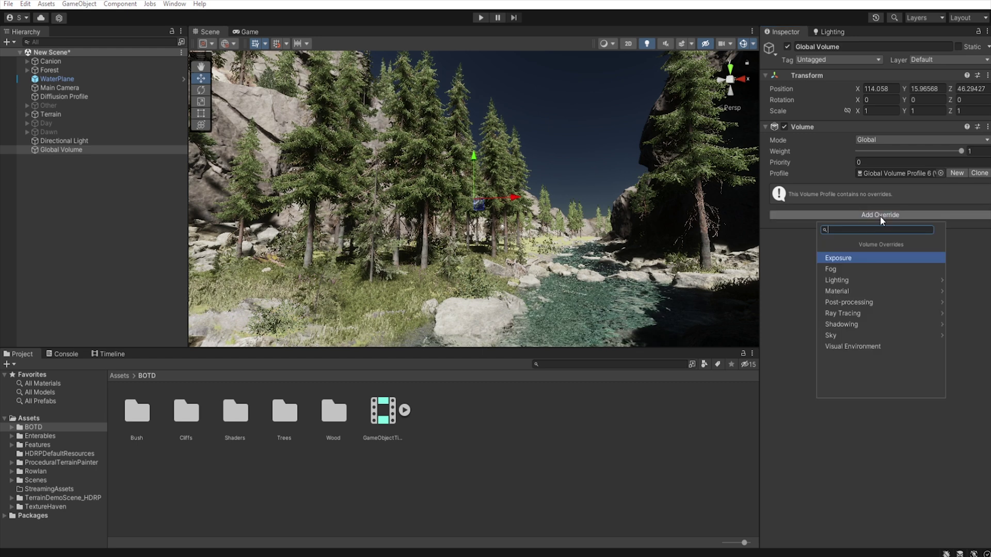
click(872, 348)
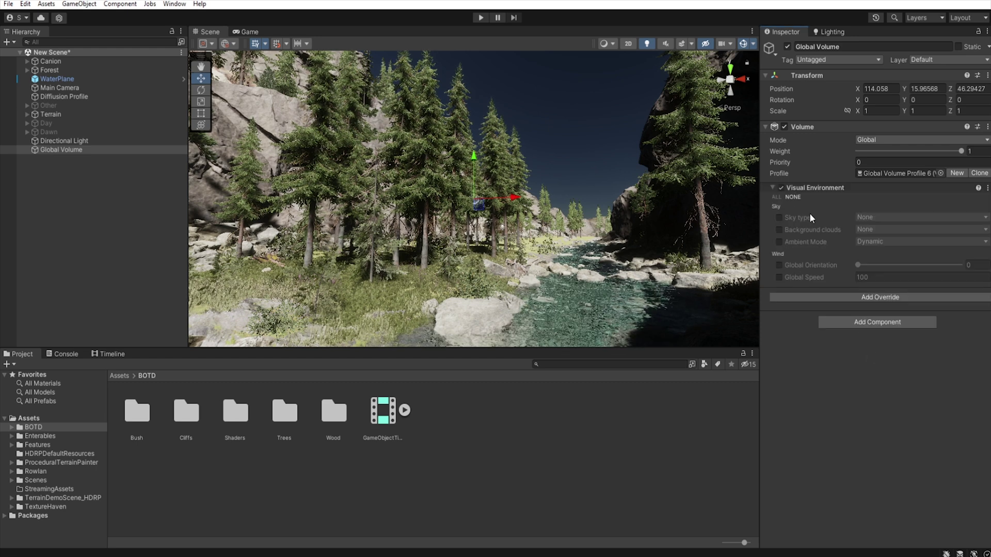
click(779, 218)
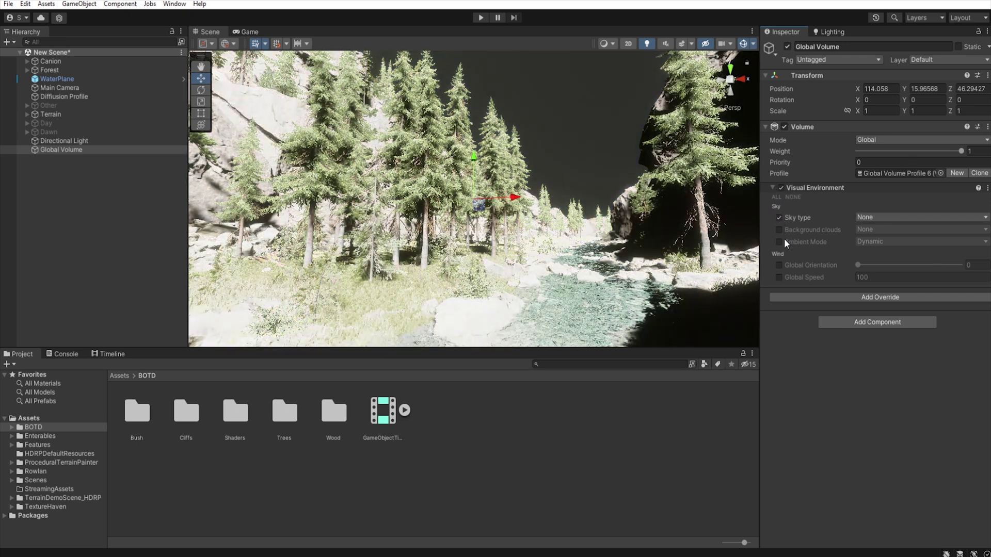
click(776, 197)
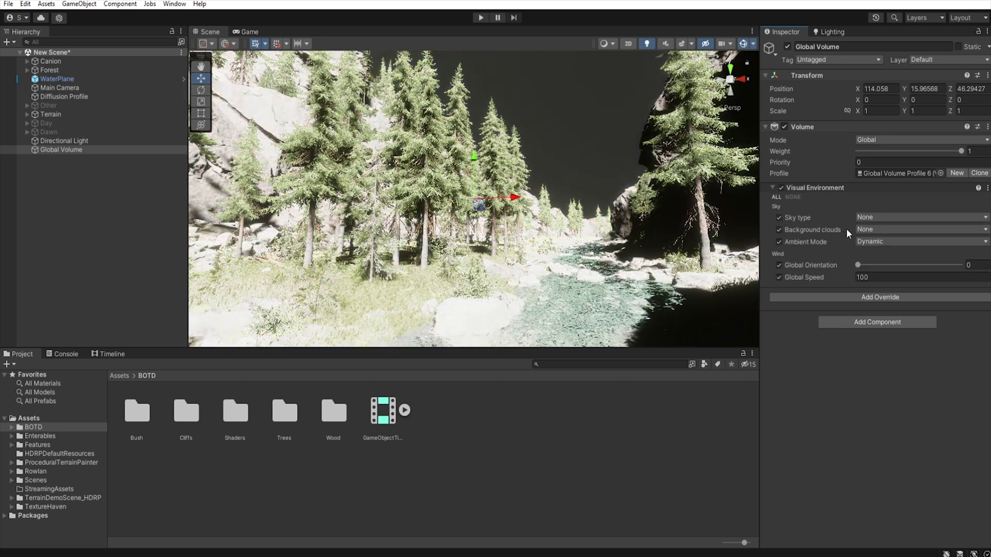
click(874, 219)
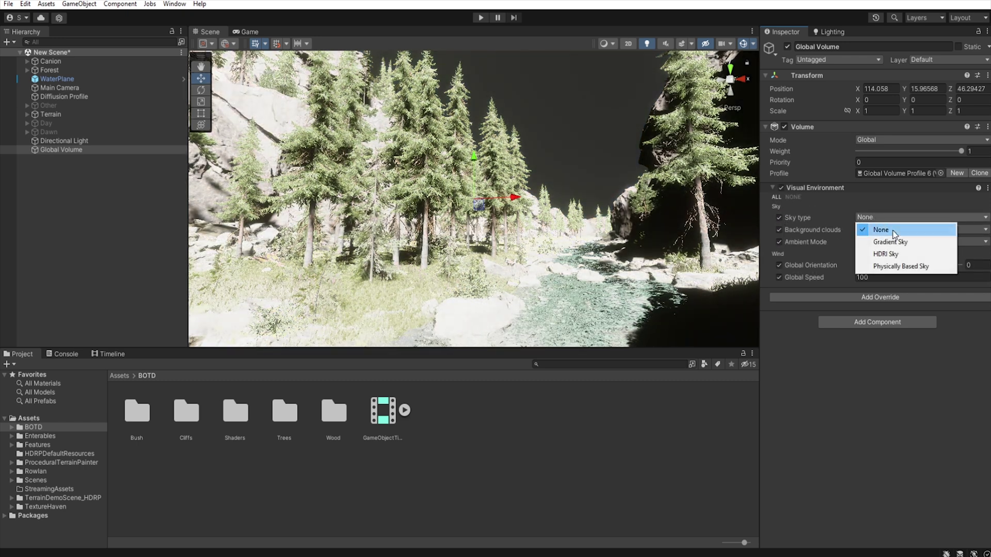
click(893, 266)
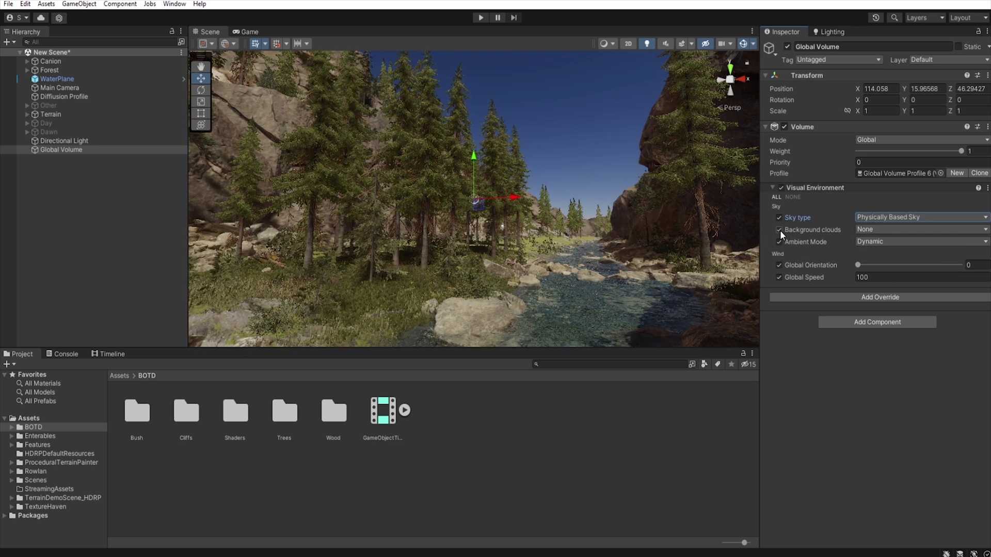
click(778, 230)
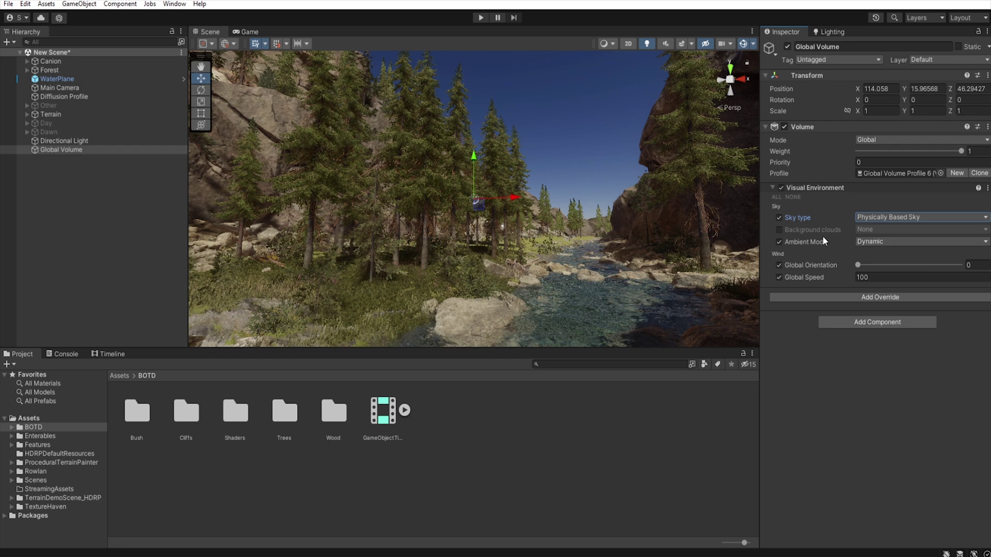
click(886, 298)
- Add a Physically Based Sky override with all properties enabled and Ground Tint set to white
click(866, 419)
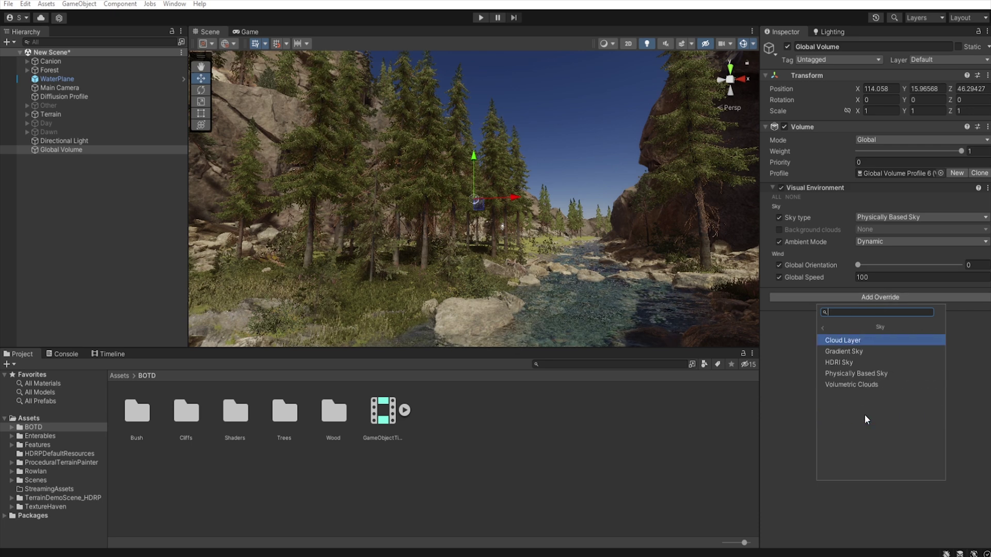
click(875, 372)
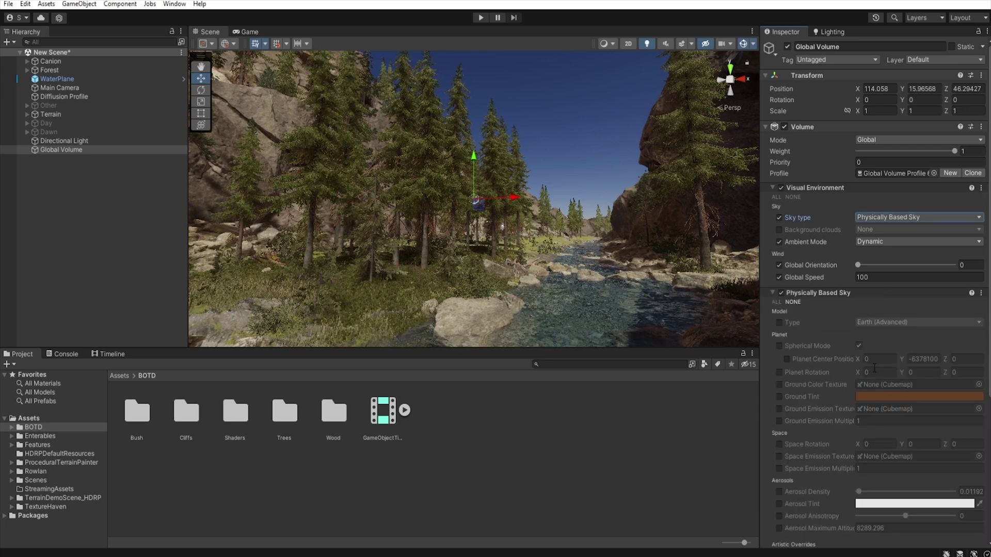
click(776, 302)
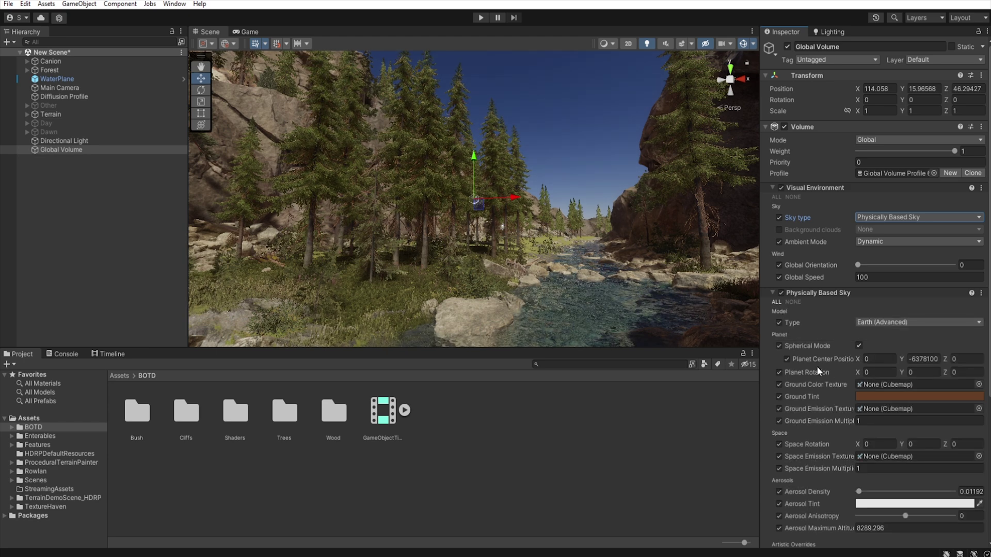
click(884, 394)
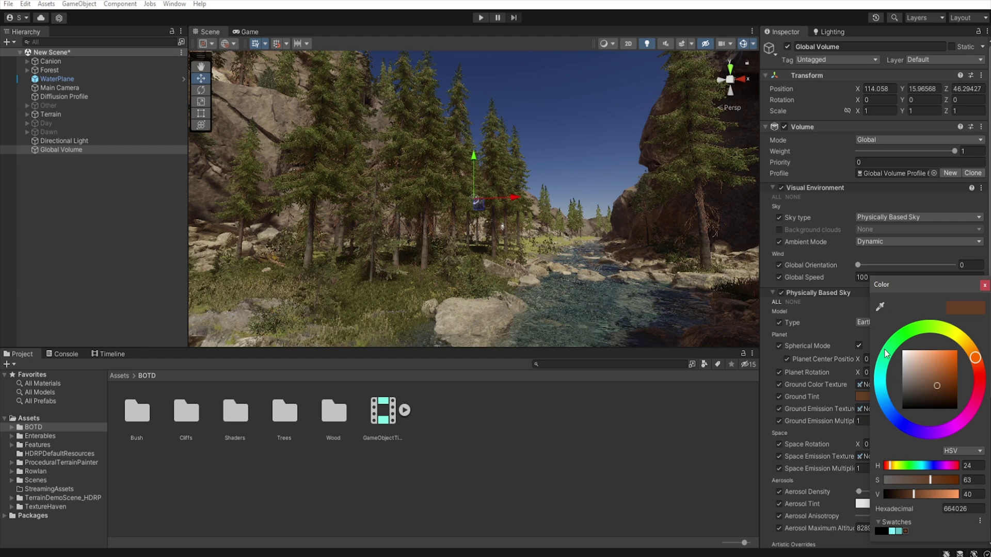
click(911, 366)
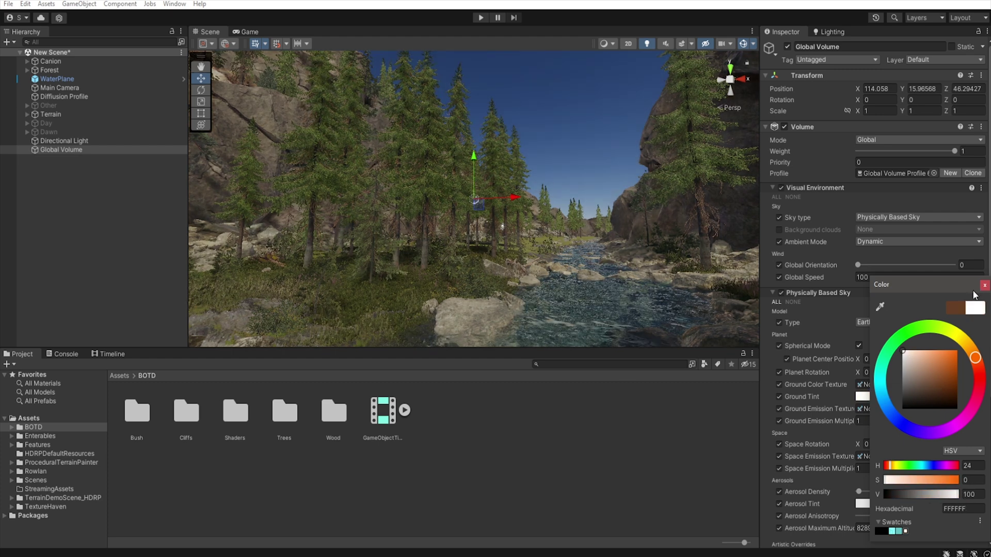
click(983, 285)
scroll(822, 320, down, 5)
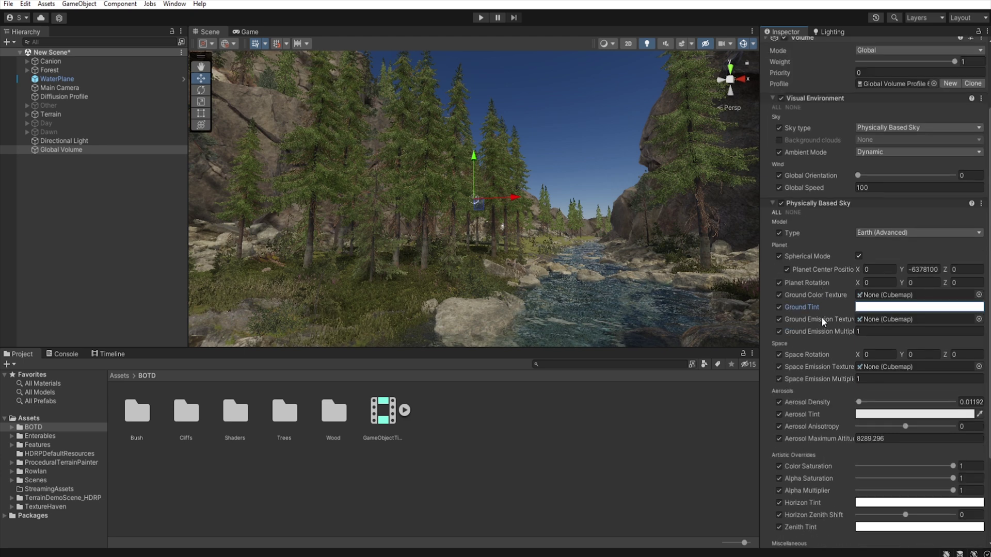
click(772, 144)
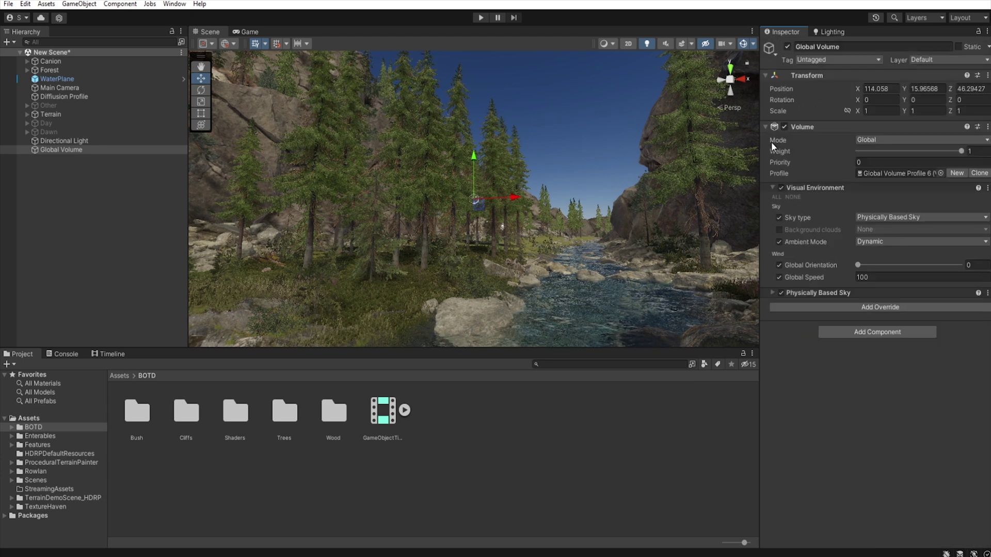
- Rotate the Directional Light to X 7.2, Y -171 and apply the Low Sun 5000 Lux intensity preset
click(85, 144)
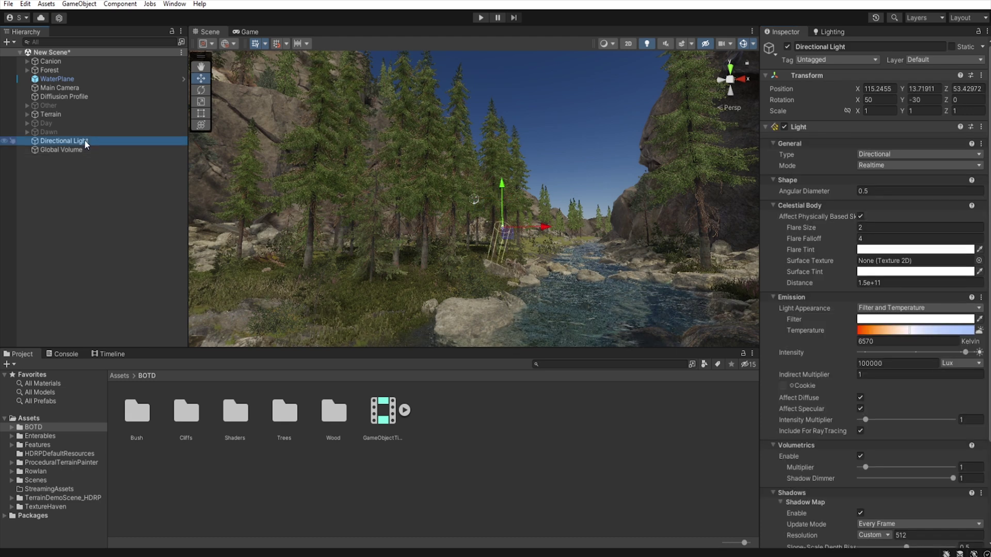
drag(857, 100, 200, 158)
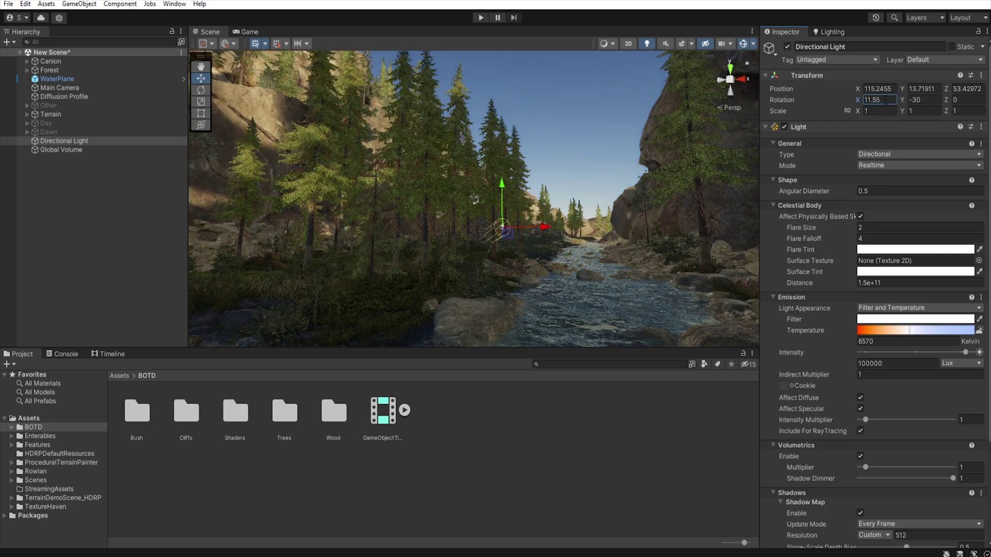
click(907, 102)
drag(882, 103, 737, 100)
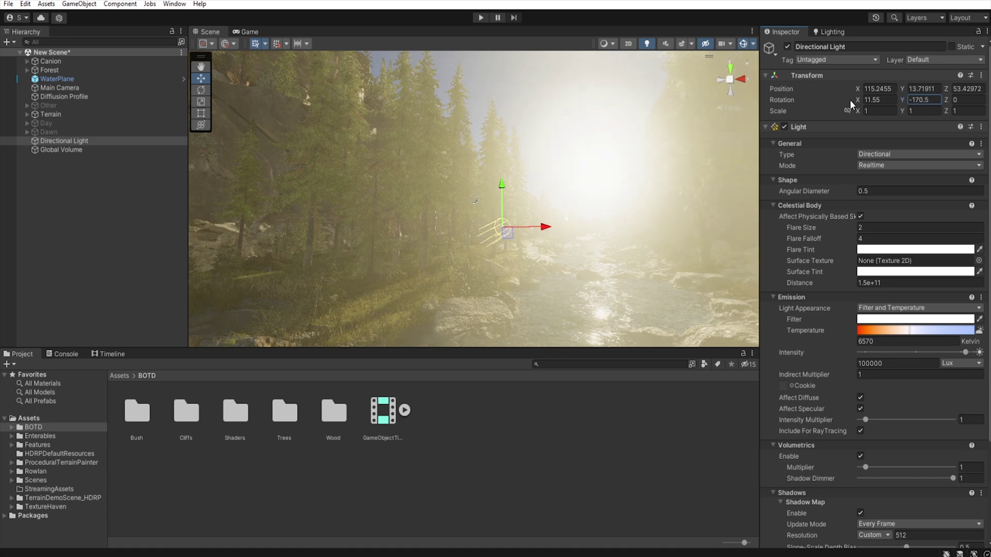
drag(860, 102, 842, 94)
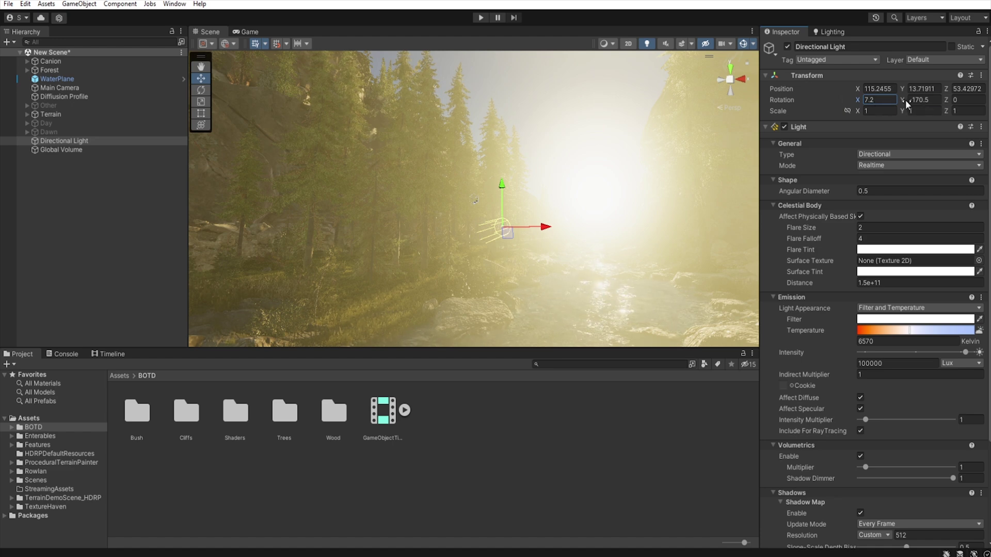
drag(907, 103, 905, 103)
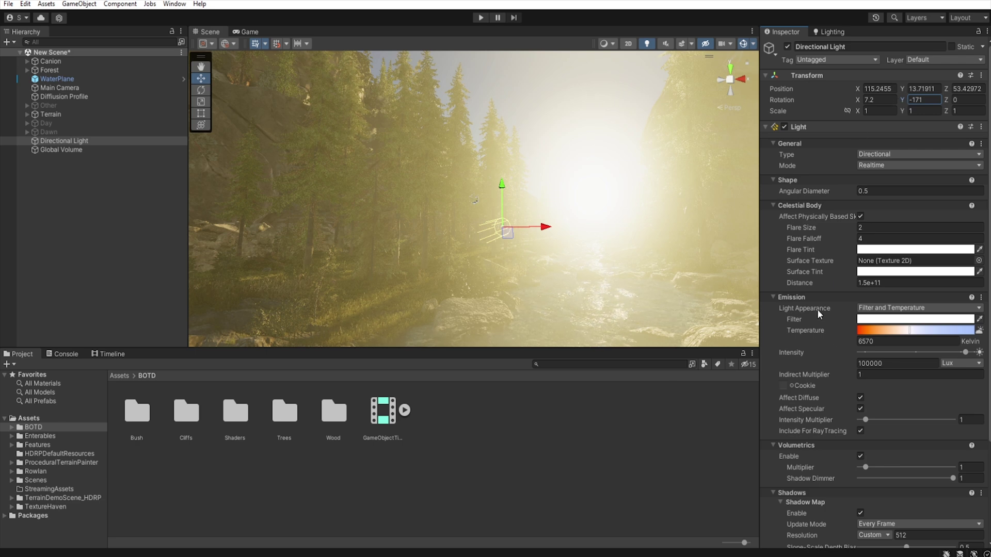
click(828, 323)
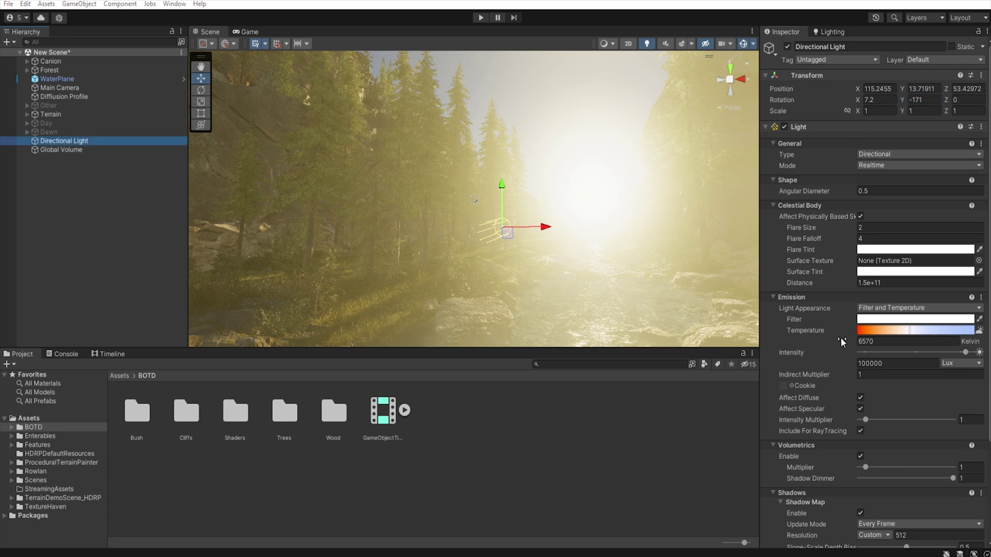
click(979, 353)
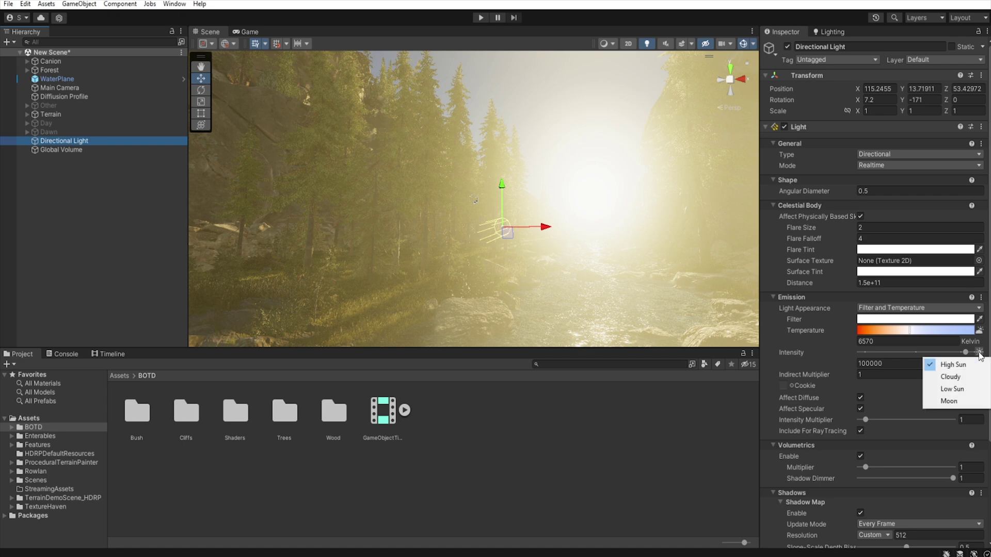
click(963, 390)
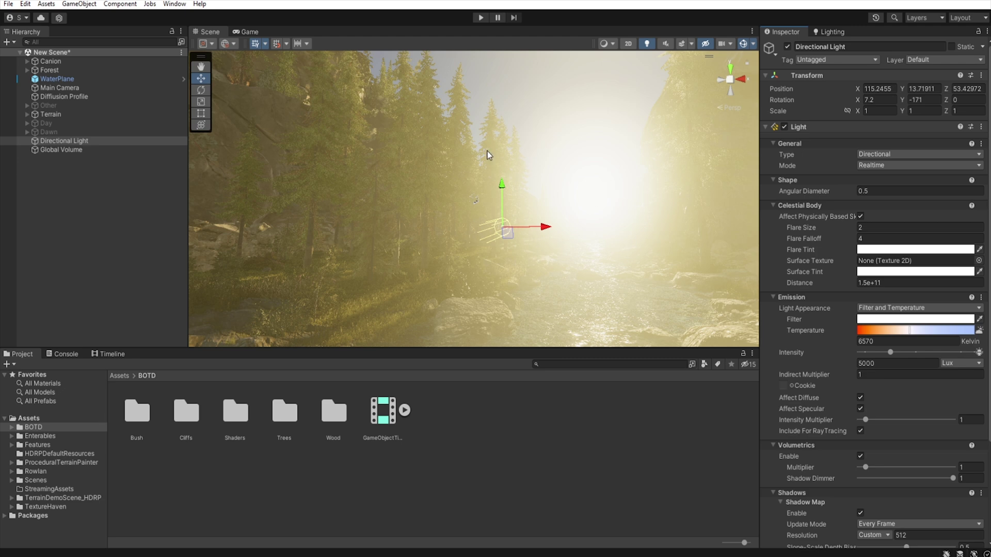
- Add a Post-processing Bloom override to the Global Volume with all properties enabled at intensity 0
click(73, 150)
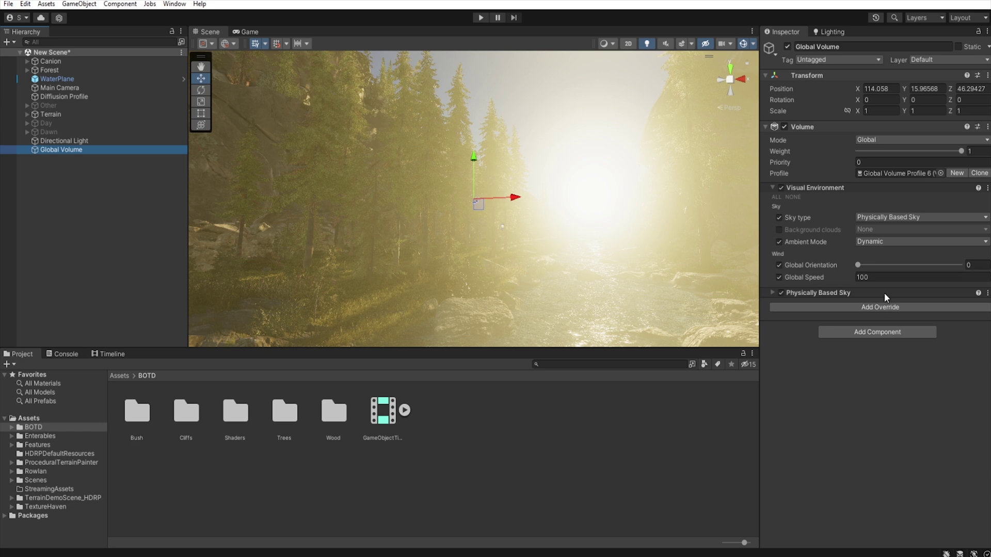
click(896, 308)
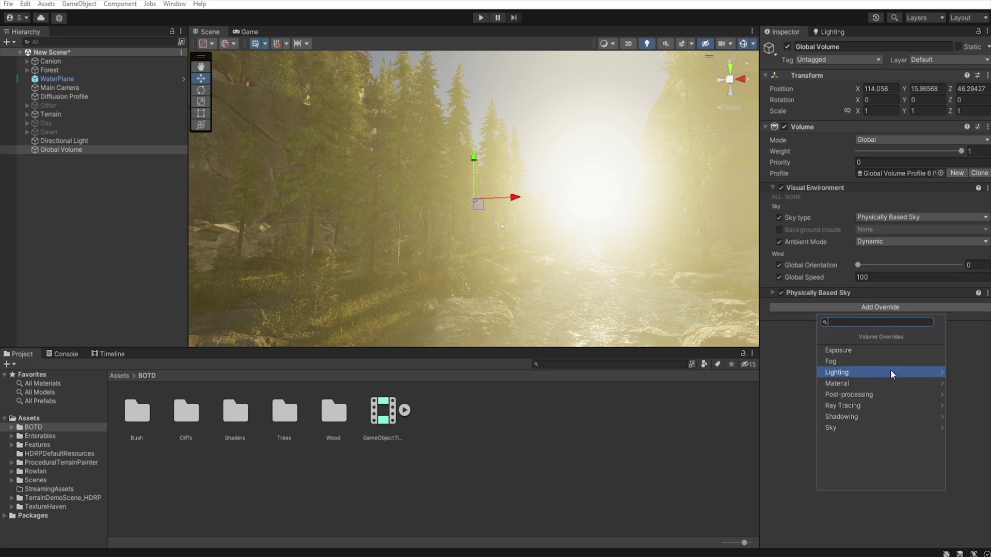
click(895, 395)
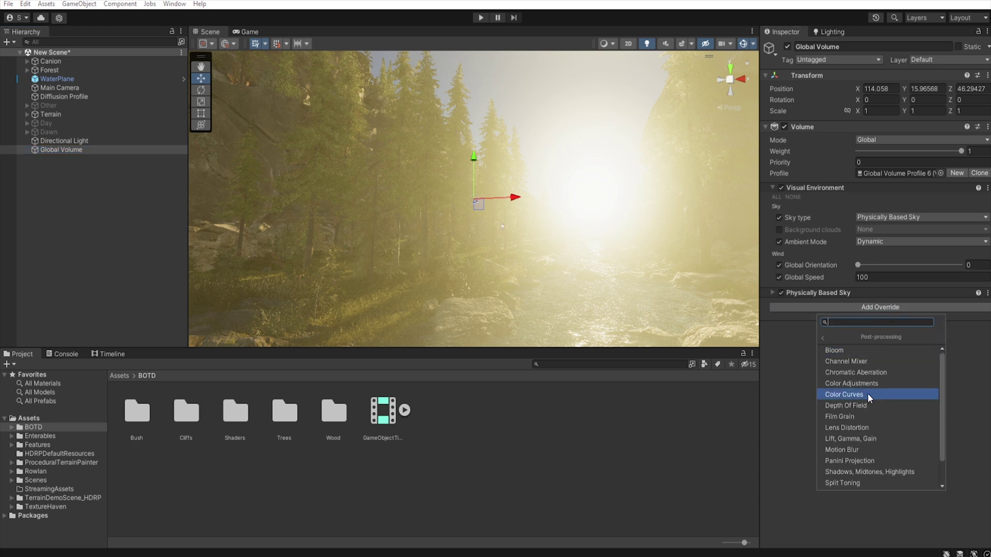
click(874, 351)
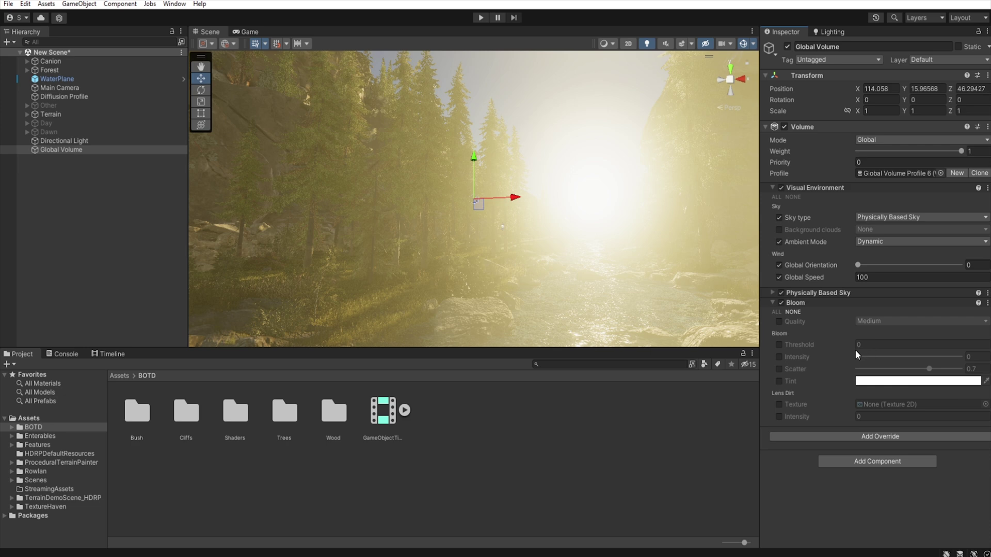
click(776, 311)
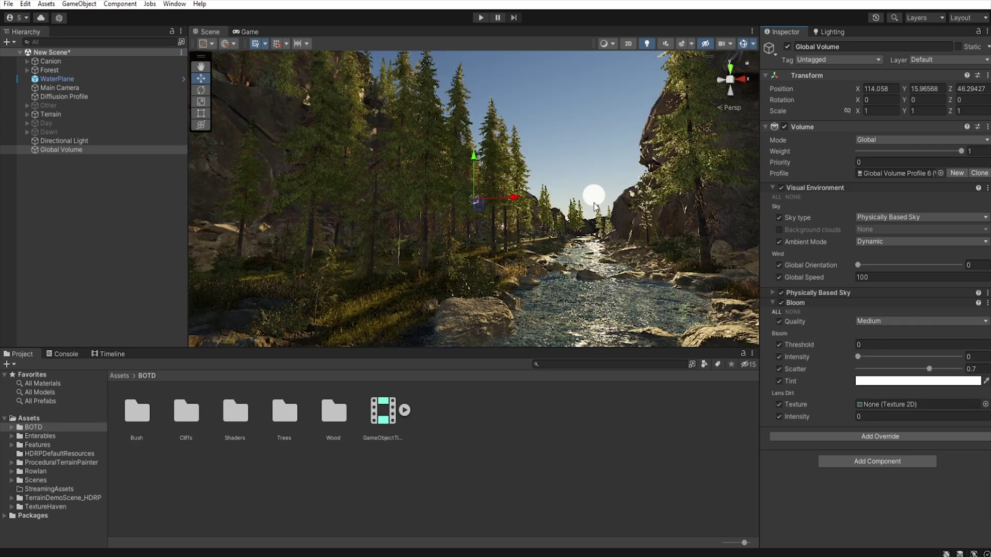
- Set the Directional Light's angular diameter to 1.7, flare size to 1.53 and flare falloff to 5.58
click(70, 142)
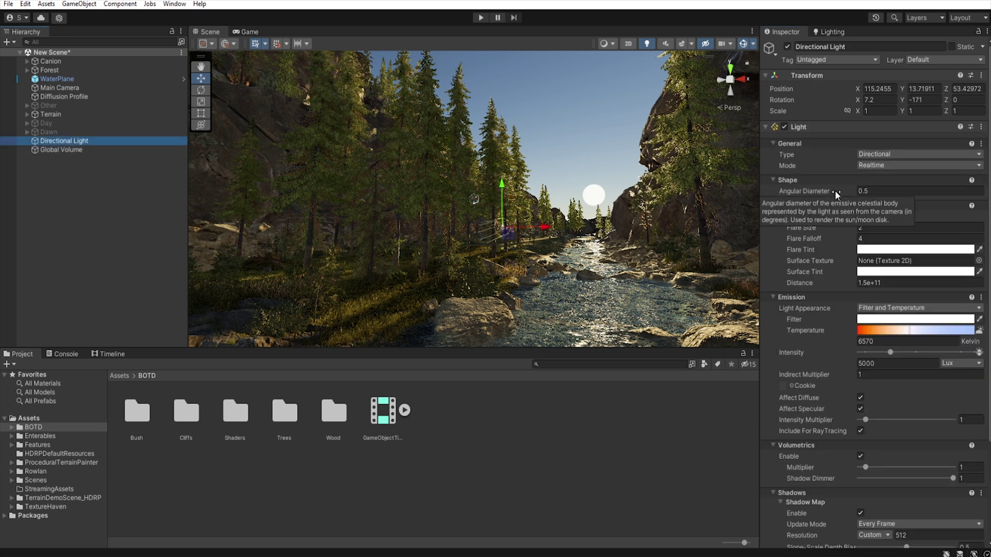
mouse_move(834, 190)
mouse_down()
mouse_move(844, 191)
mouse_move(834, 187)
mouse_up()
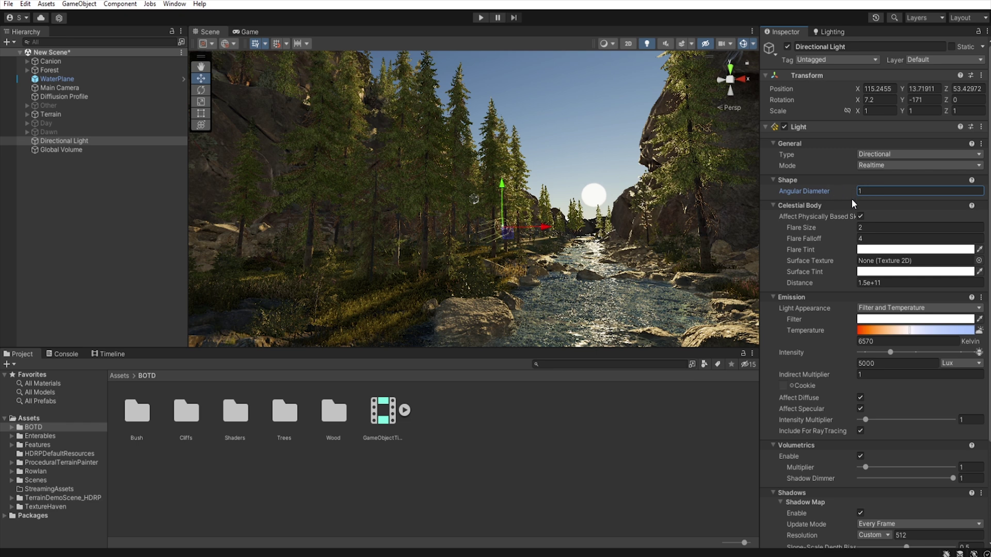
click(823, 227)
mouse_move(824, 225)
mouse_down()
mouse_move(806, 224)
mouse_move(836, 239)
mouse_up()
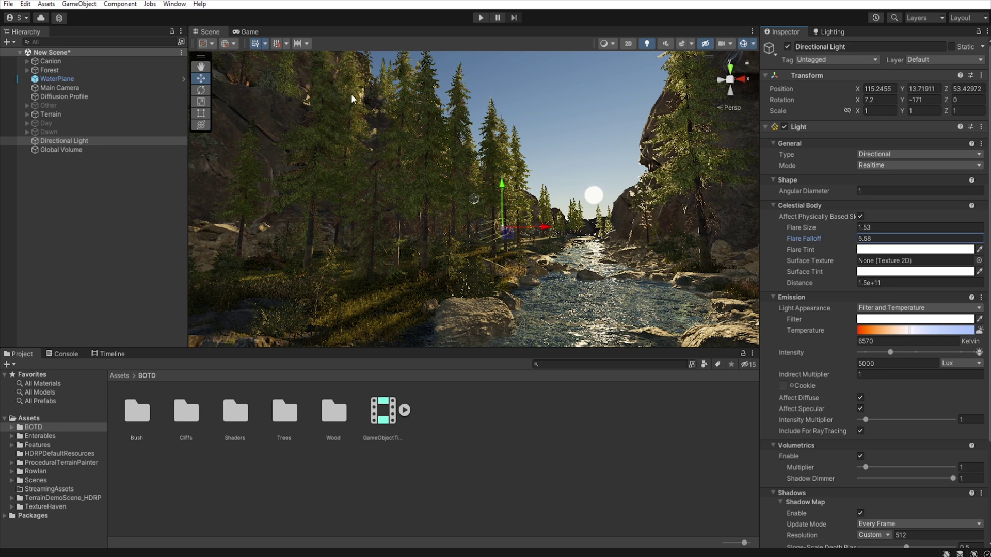
- Raise the Global Volume's Bloom intensity to 0.056 so the sun glows softly
click(81, 152)
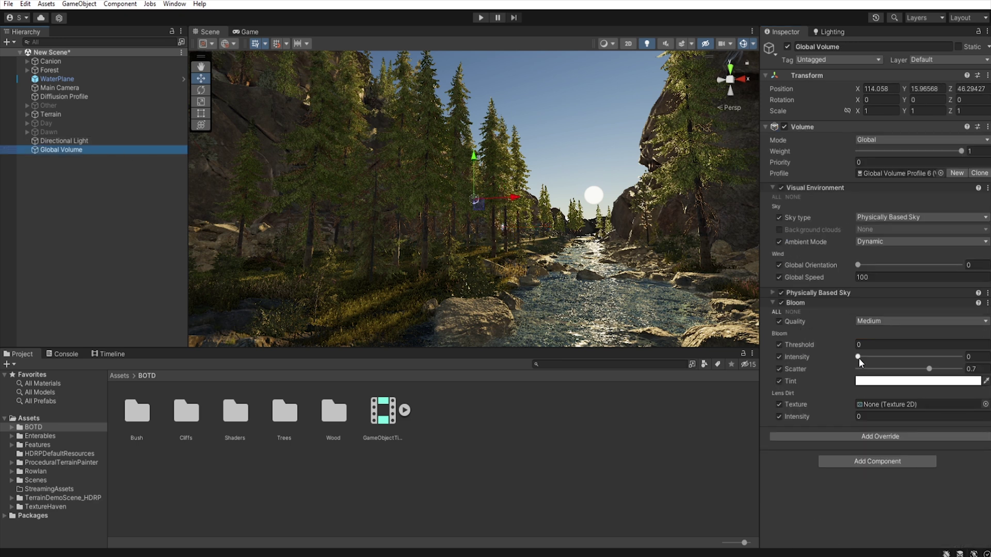
click(859, 357)
drag(860, 359, 866, 360)
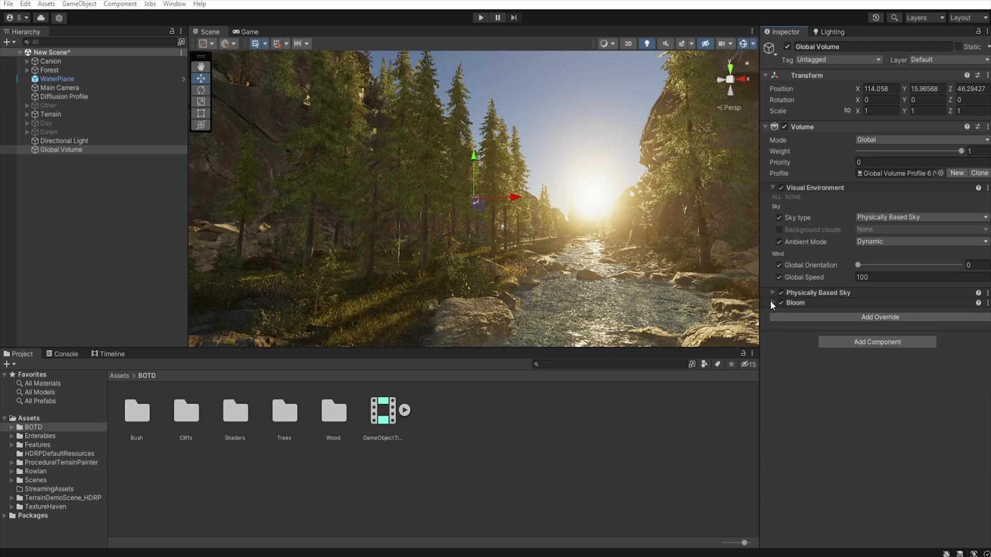
- Add an Exposure override to the Global Volume with all its settings enabled
click(881, 319)
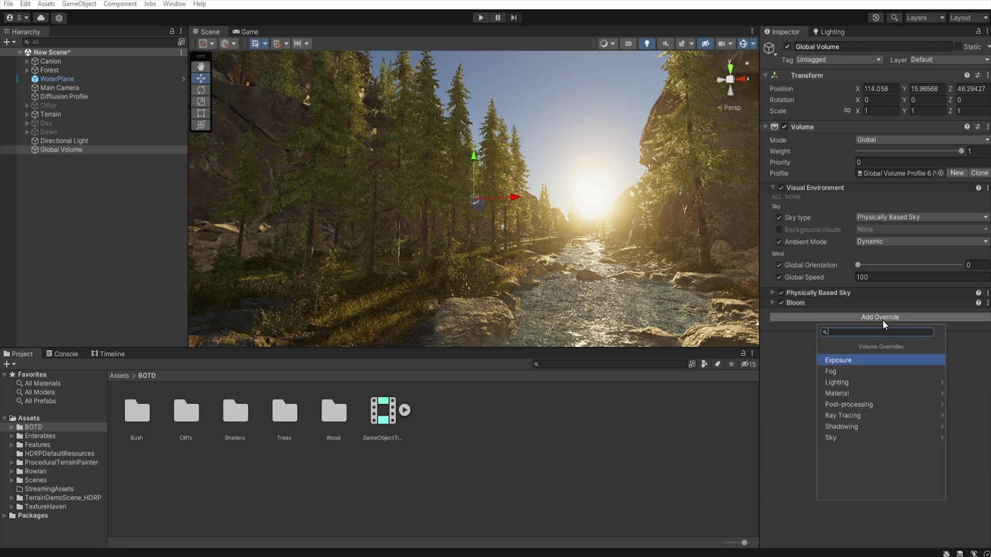
click(874, 359)
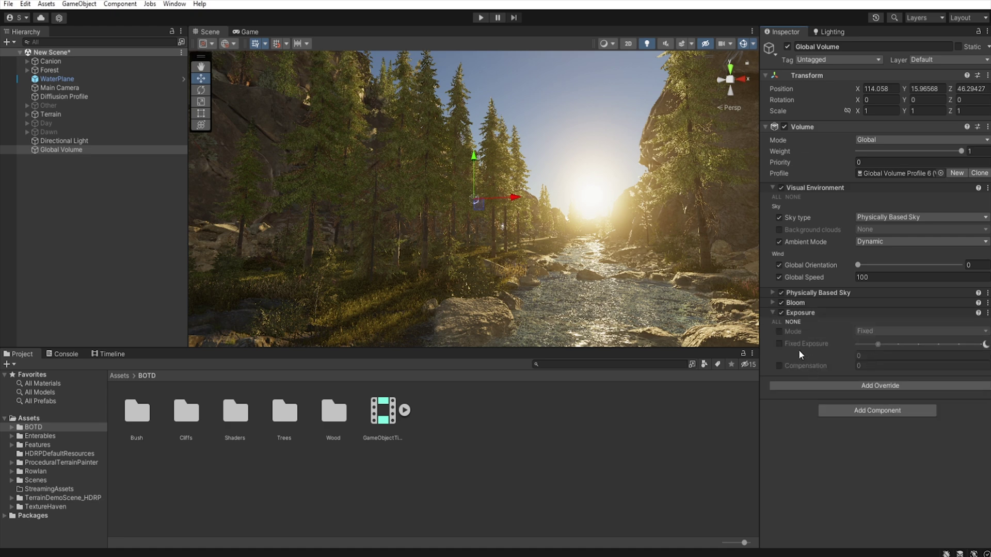
click(776, 321)
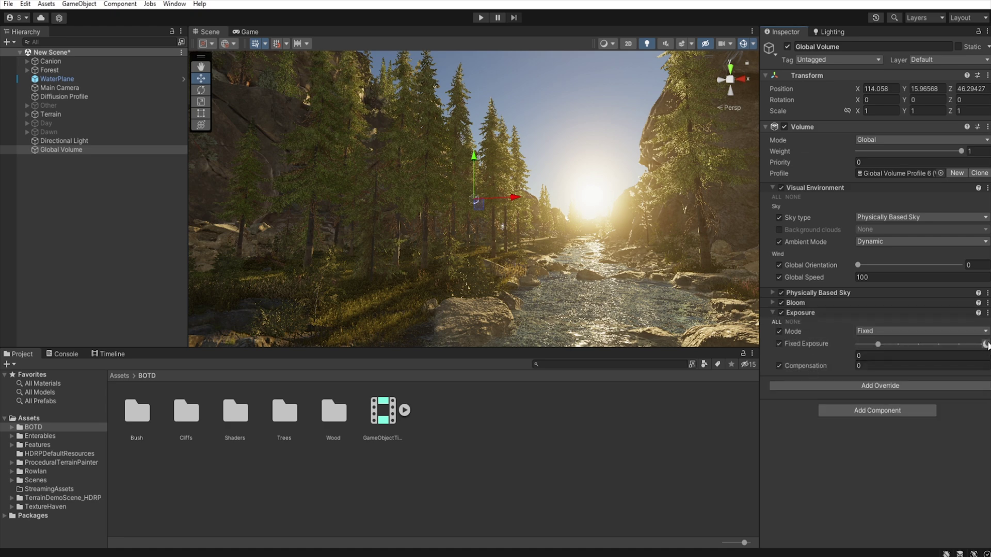
click(985, 344)
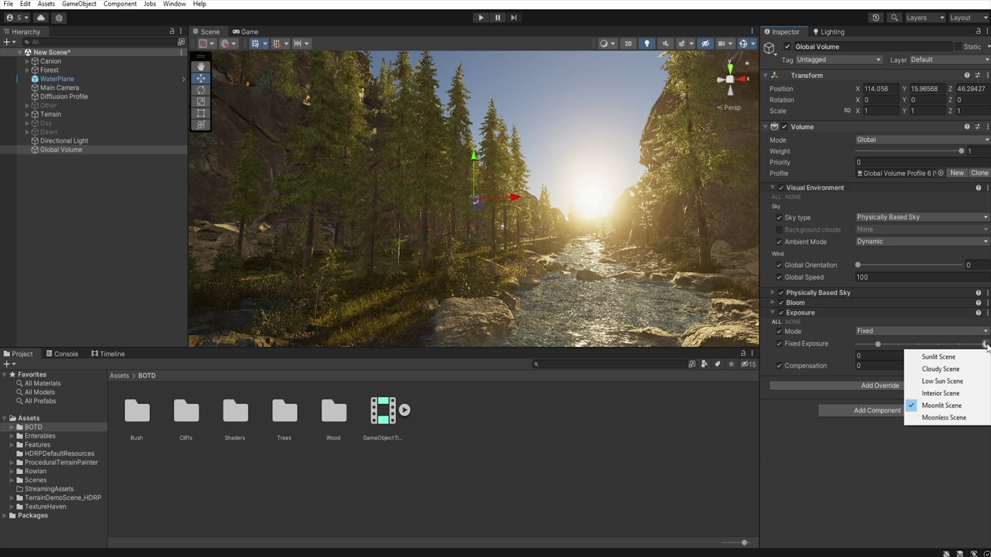
- Apply the Low Sun Scene exposure of 7 and set the Directional Light temperature to 4000 Kelvin
click(942, 381)
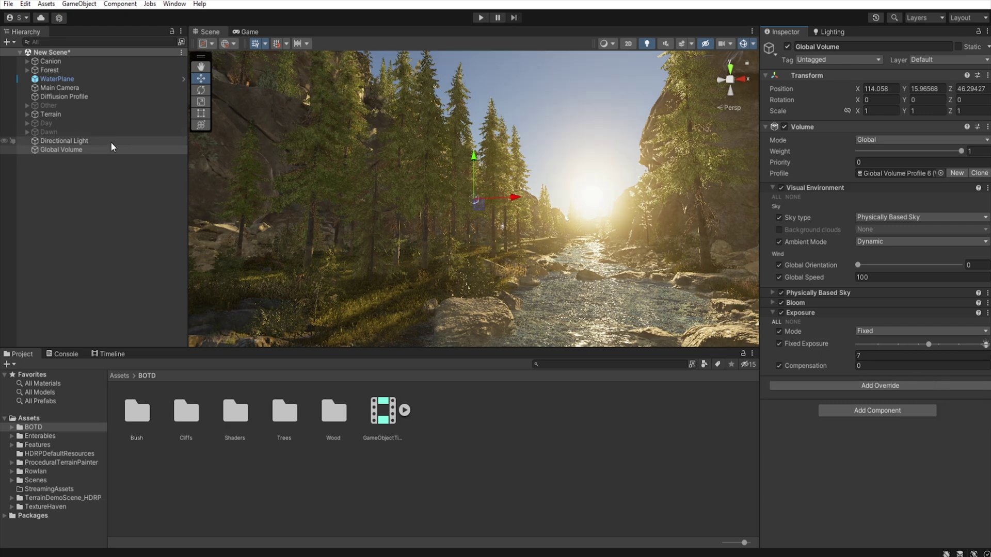
click(76, 142)
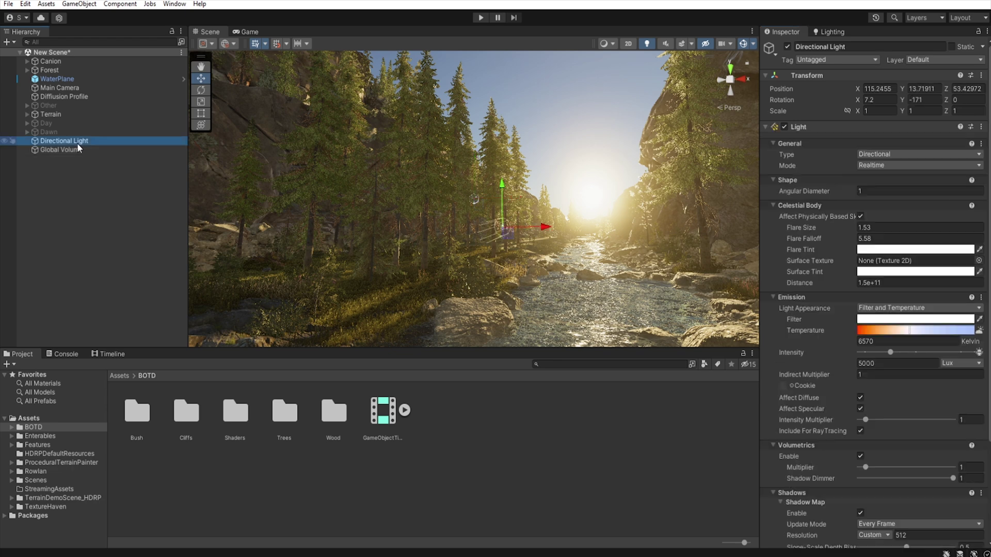
click(885, 343)
mouse_move(848, 373)
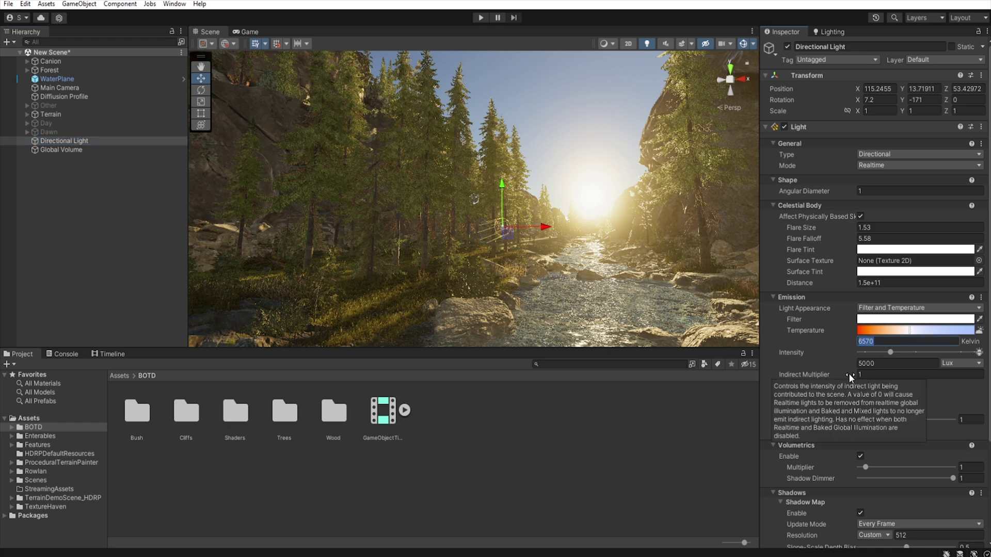
text(4000)
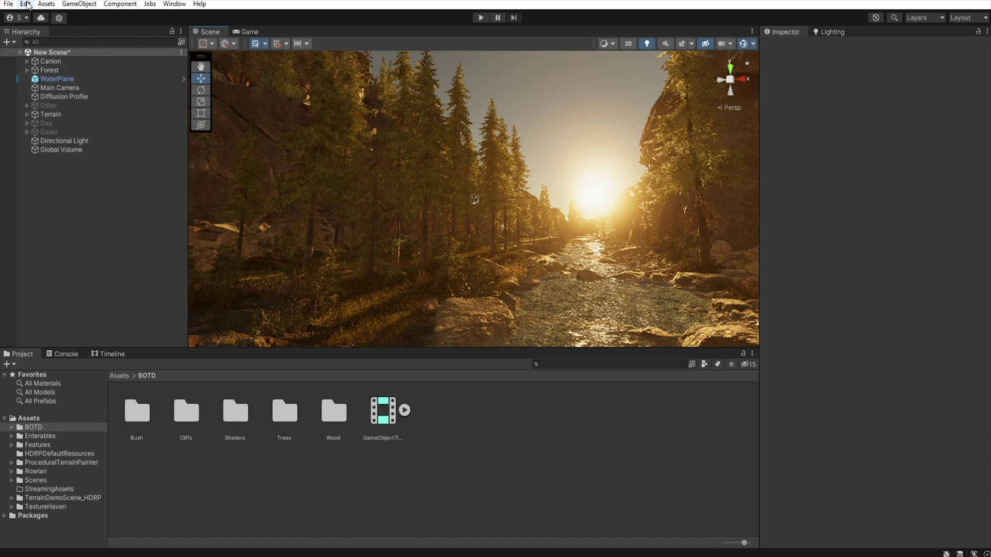
- In the HDRP quality settings, enable Volumetric Clouds, Screen Space Reflection and its Transparent option
click(26, 4)
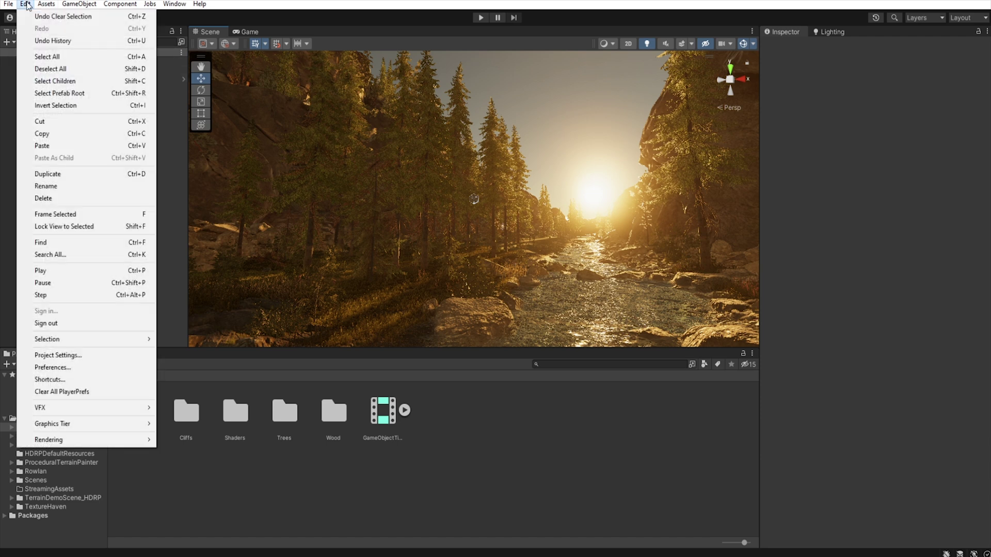
click(116, 354)
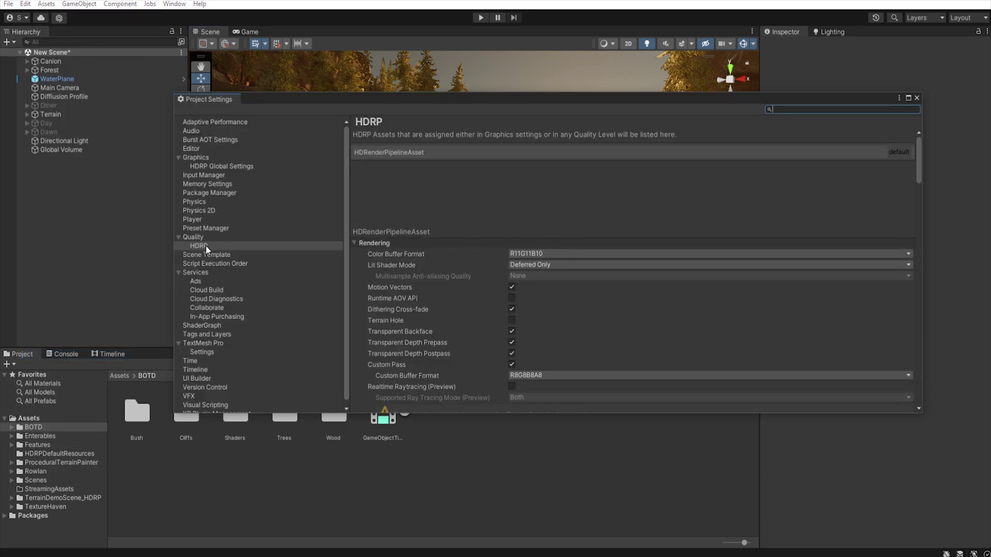
scroll(483, 215, down, 10)
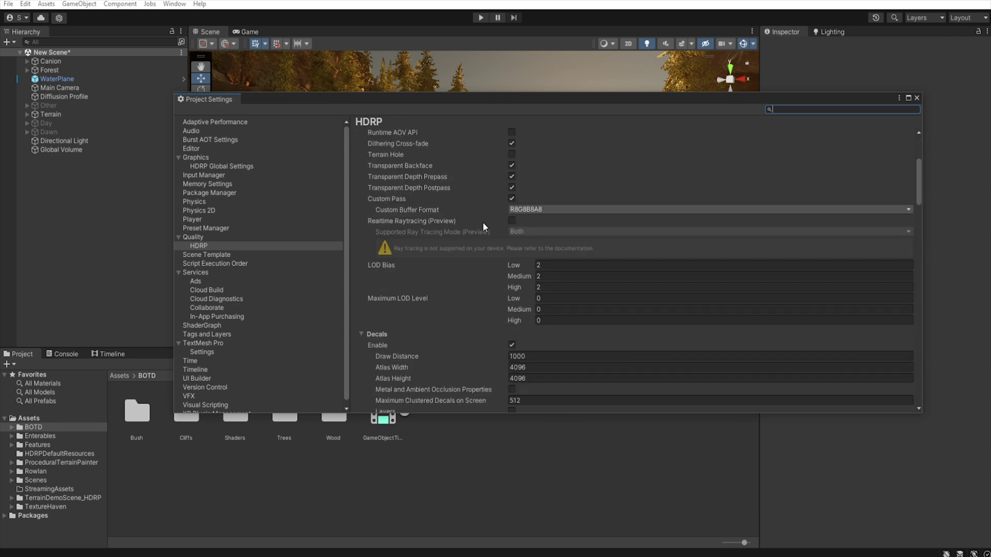
scroll(478, 233, down, 10)
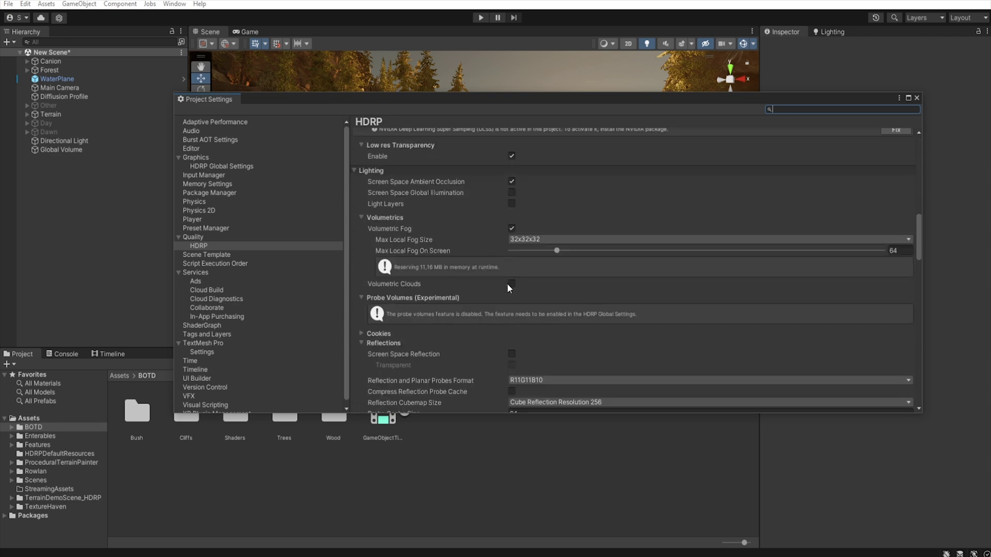
click(511, 285)
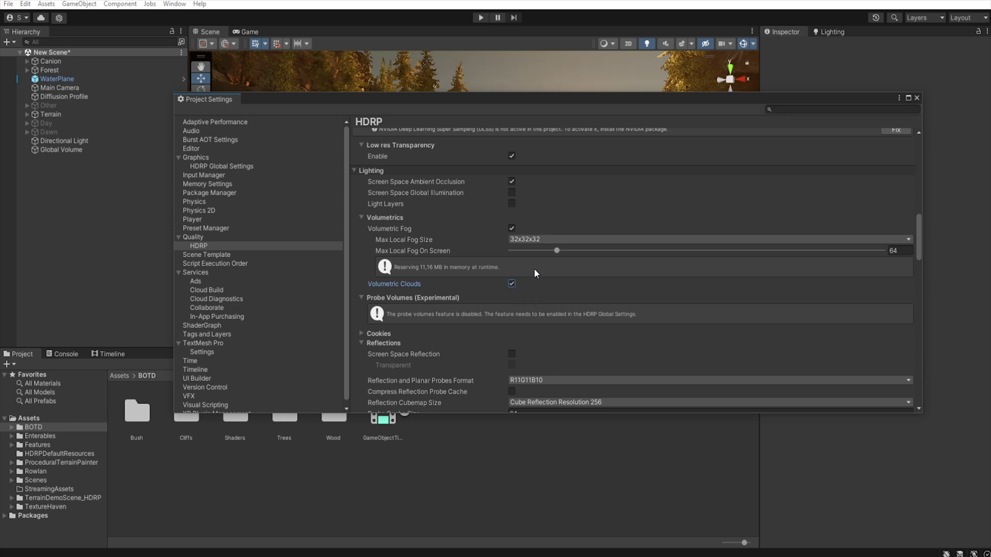
click(512, 193)
scroll(536, 208, down, 5)
scroll(536, 217, down, 1)
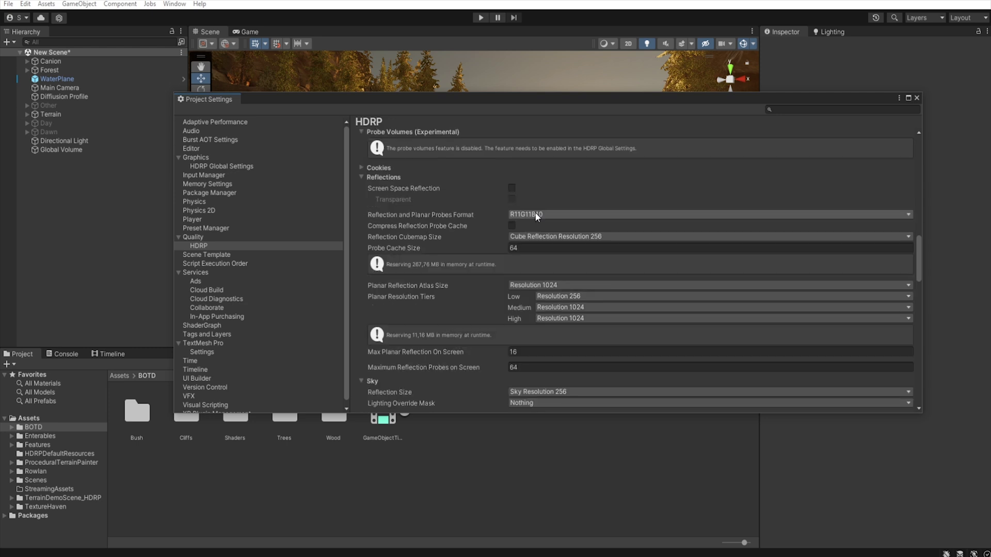
click(511, 188)
click(511, 199)
- Tick Transparents under the Camera Lighting frame settings in HDRP Global Settings, then close Project Settings
click(219, 167)
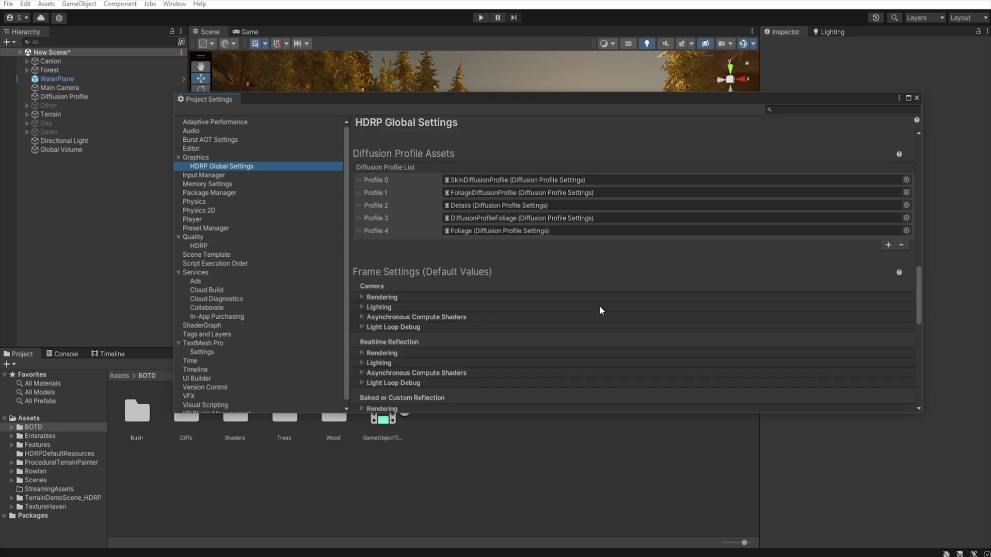
scroll(586, 271, down, 3)
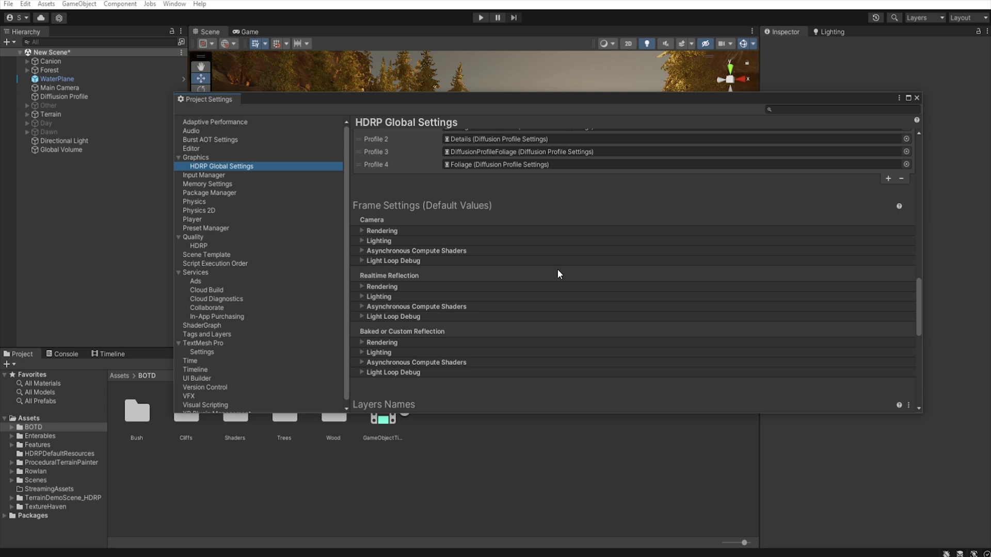
click(360, 238)
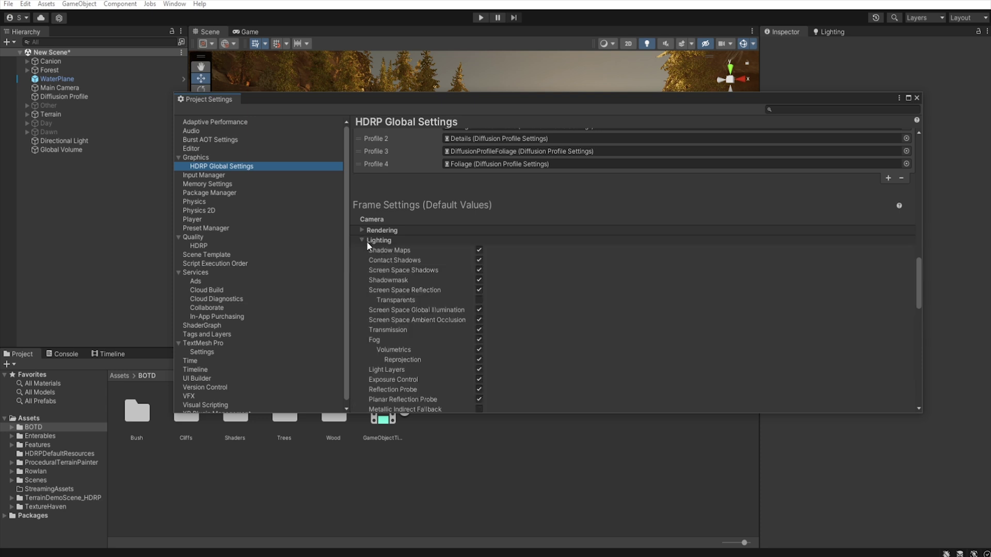
click(479, 300)
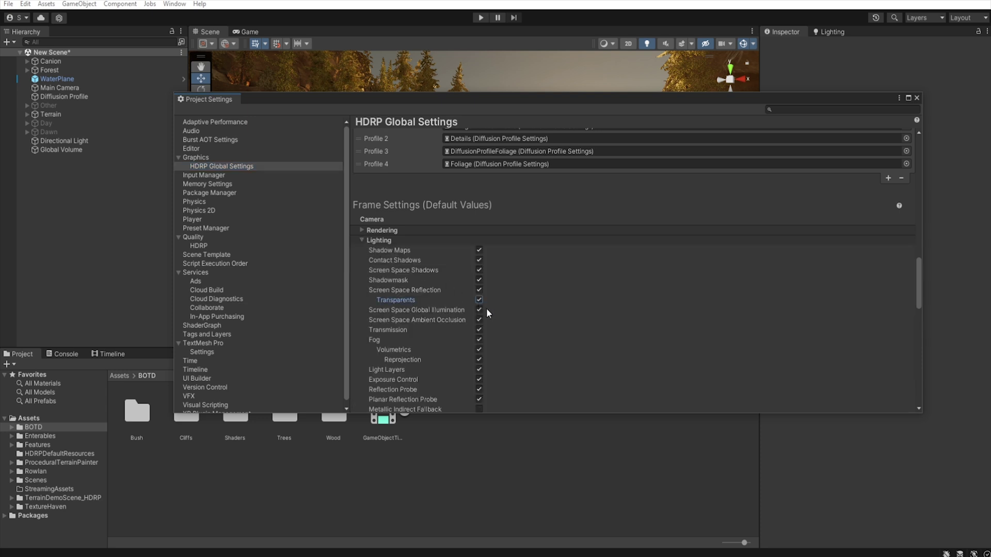
click(917, 98)
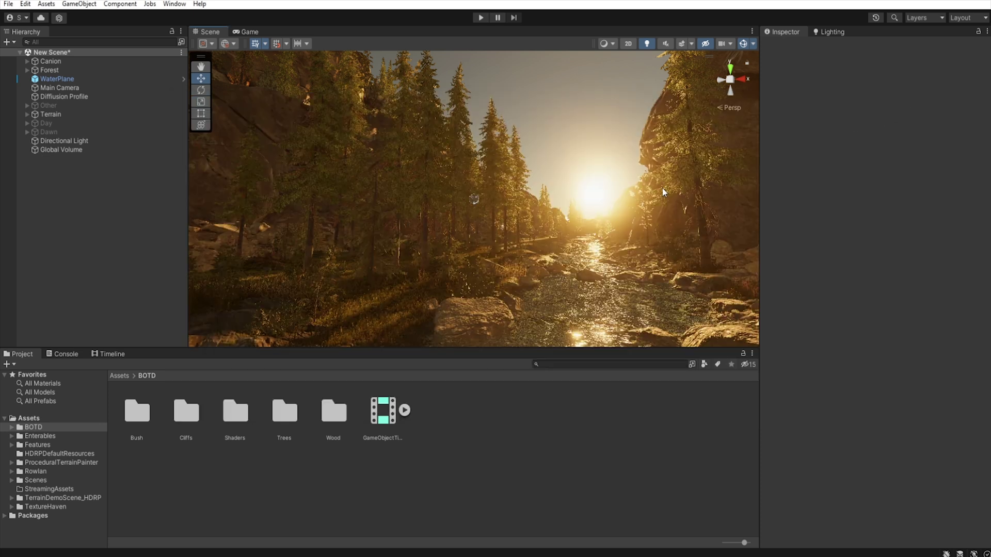
- Add a Volumetric Clouds override to the Global Volume with all settings enabled and Cloud Preset Custom
click(72, 150)
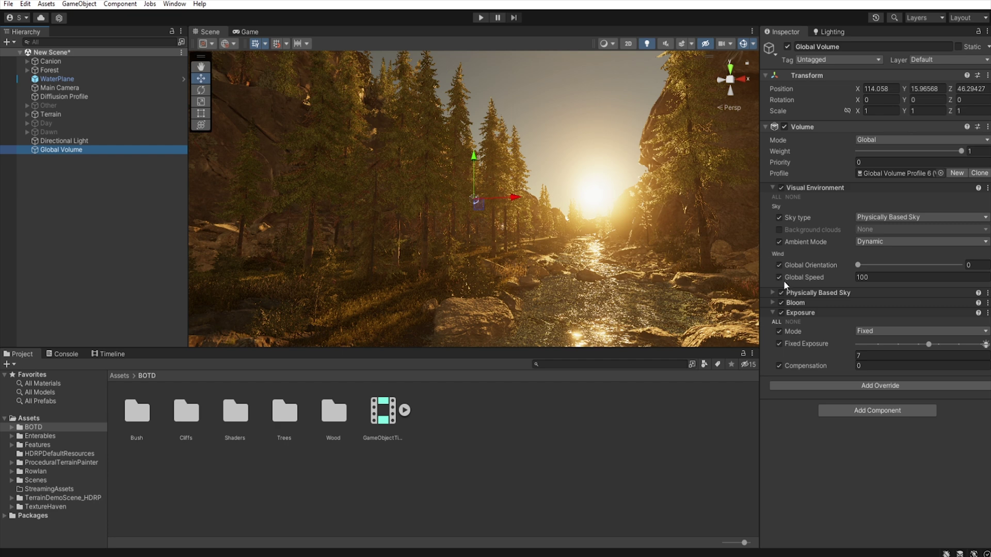
click(770, 312)
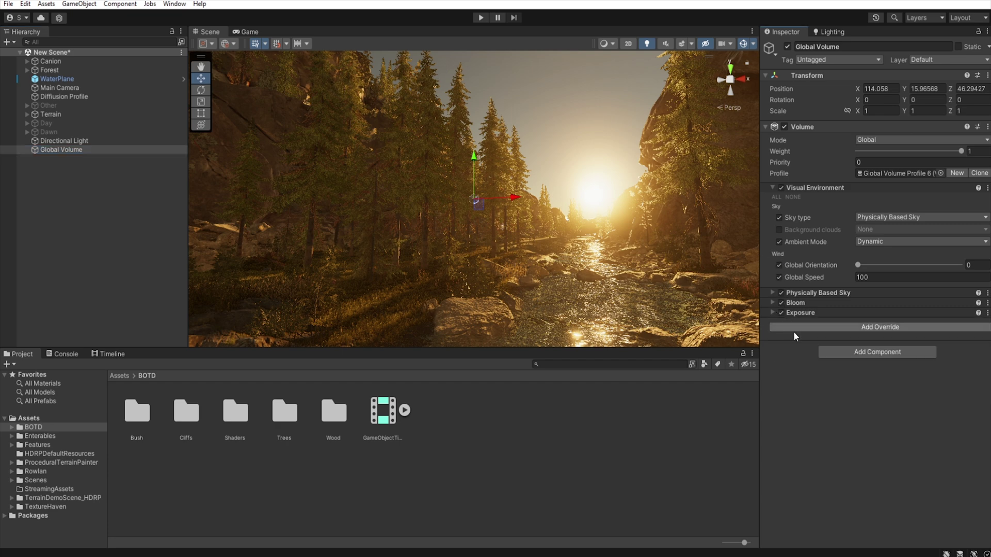
click(886, 328)
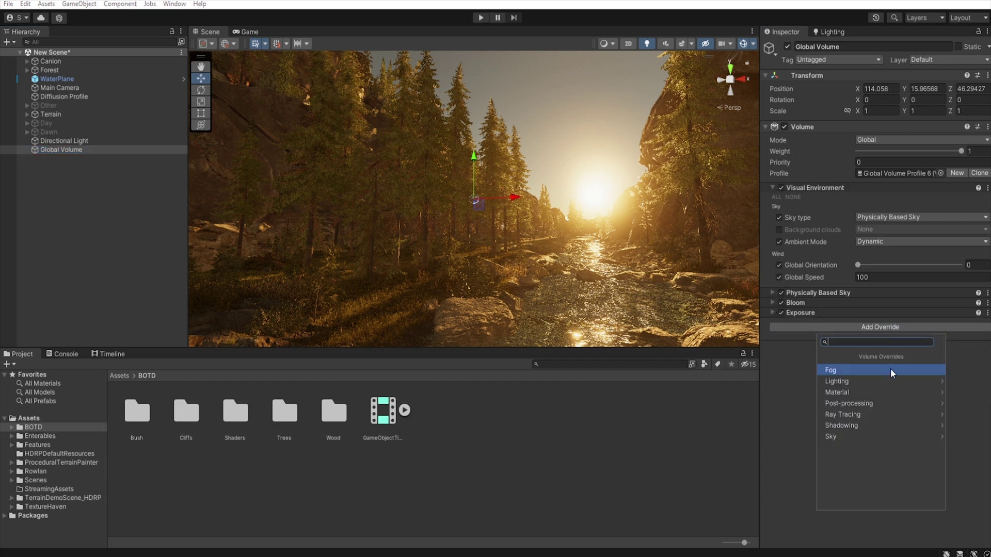
click(886, 433)
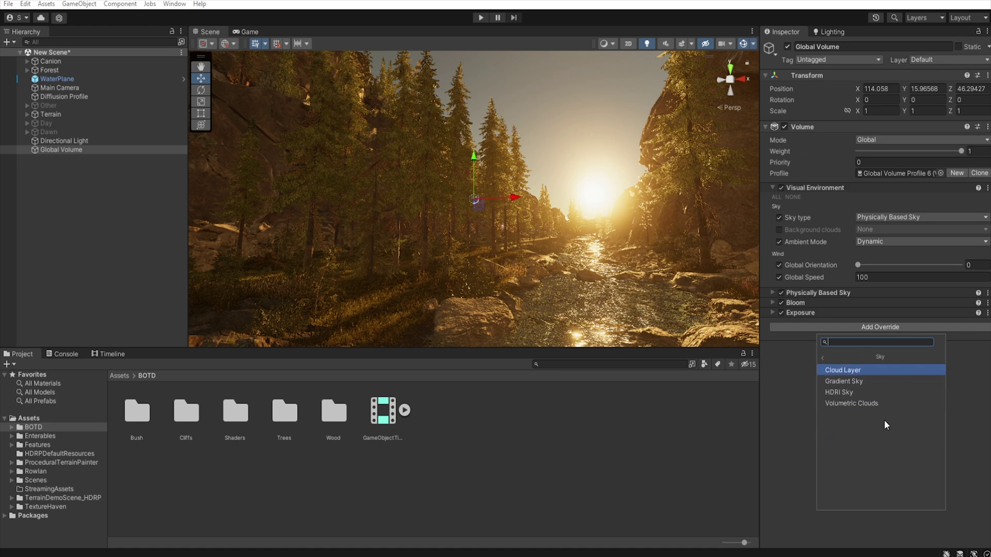
click(871, 402)
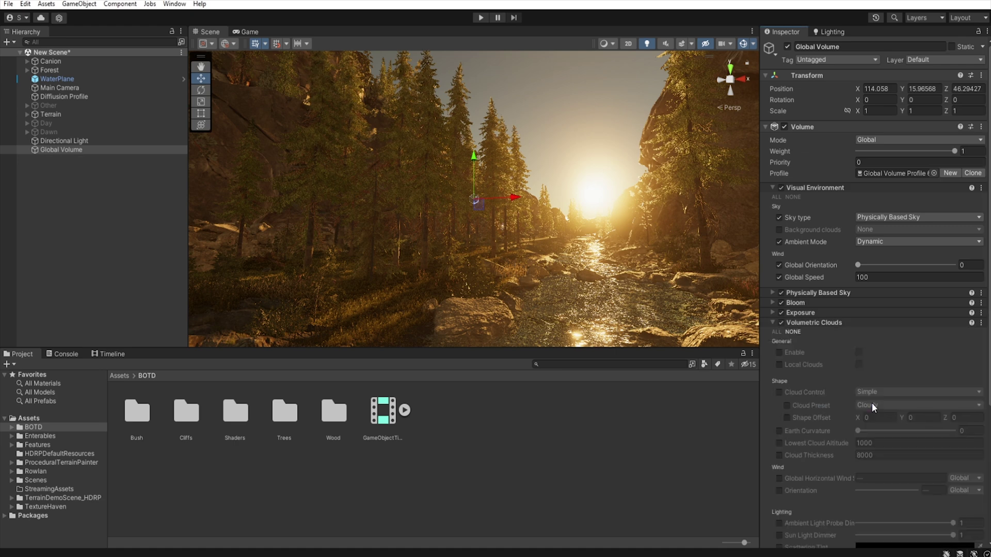
scroll(825, 351, down, 3)
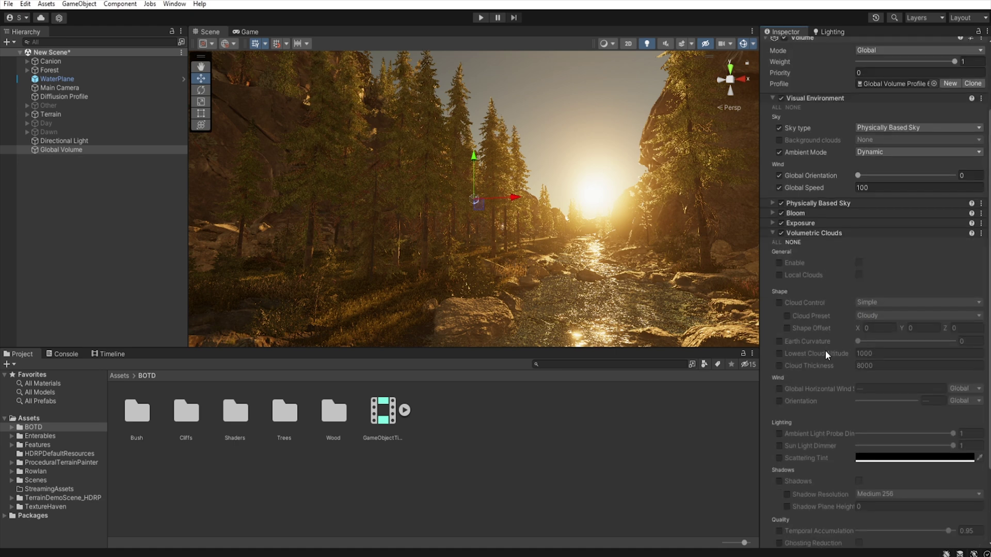
click(774, 242)
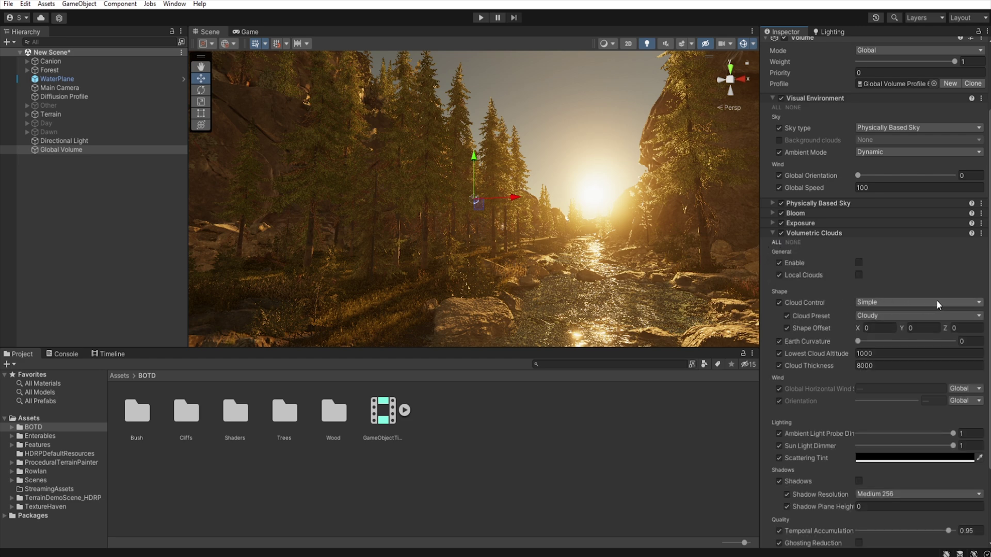
click(958, 313)
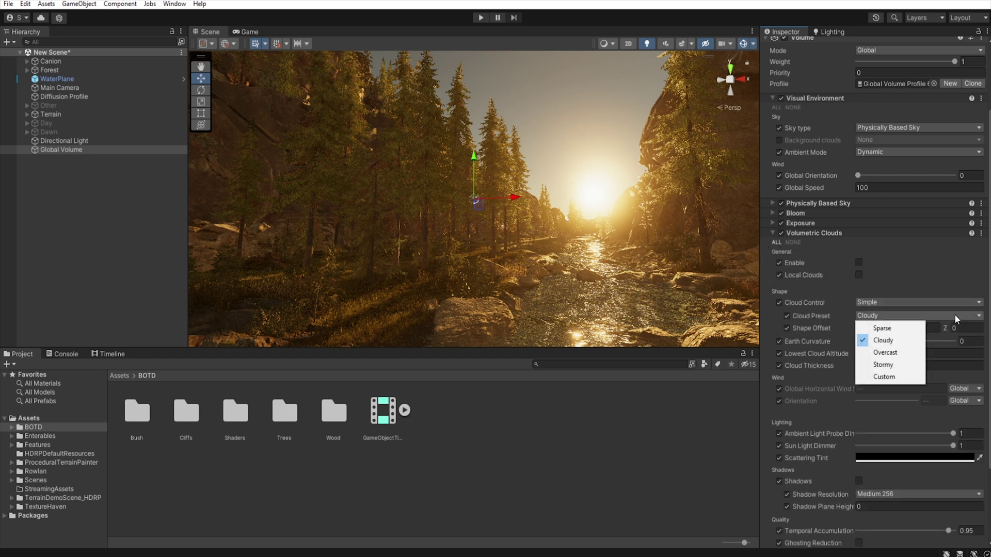
click(898, 379)
scroll(902, 273, down, 3)
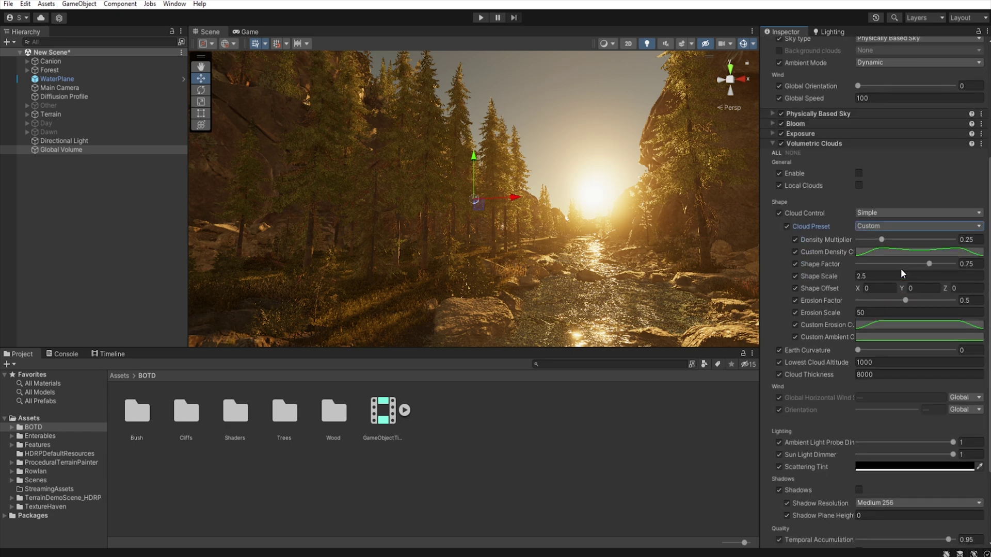
- Turn on volumetric clouds with density multiplier 0.745, lowest altitude 100 and thickness 1000
click(858, 172)
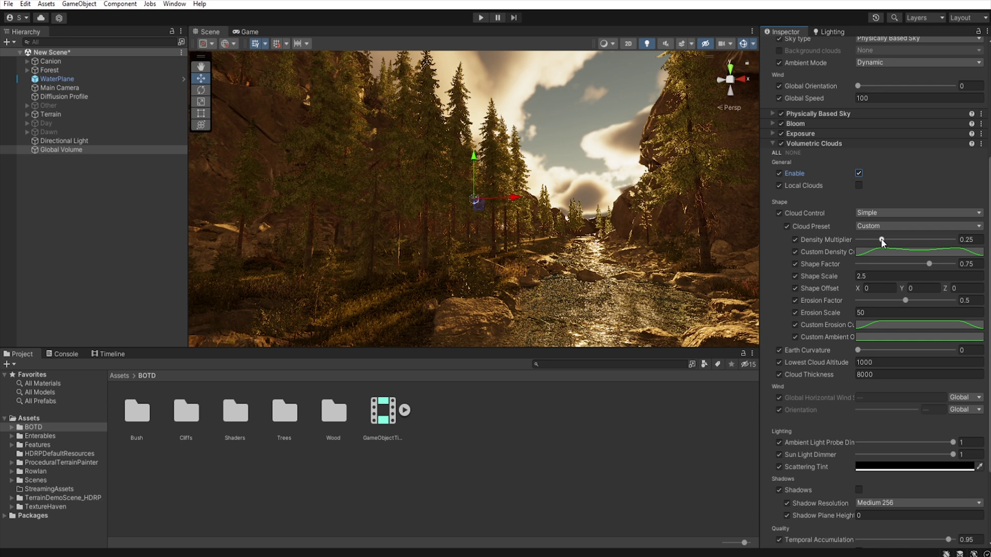
drag(880, 235, 929, 241)
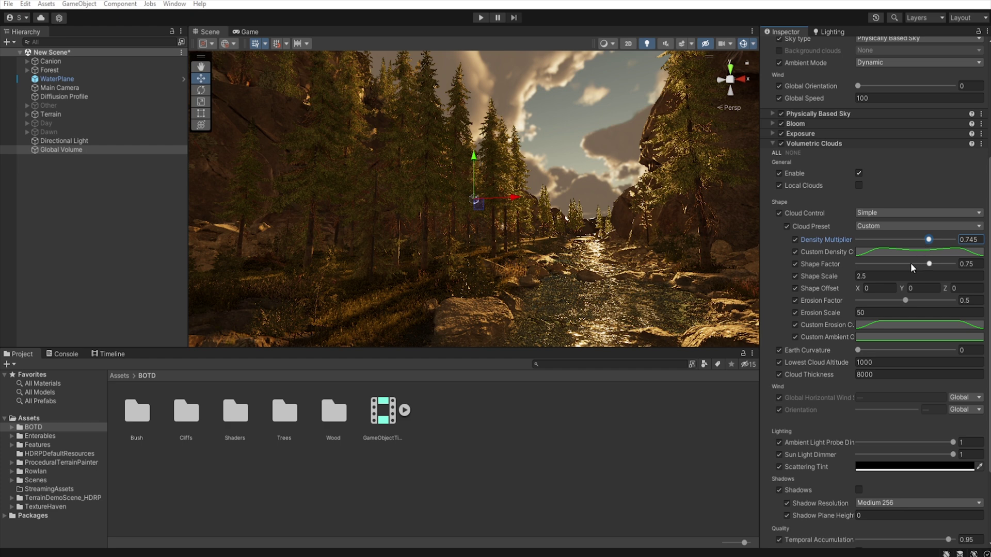
click(921, 362)
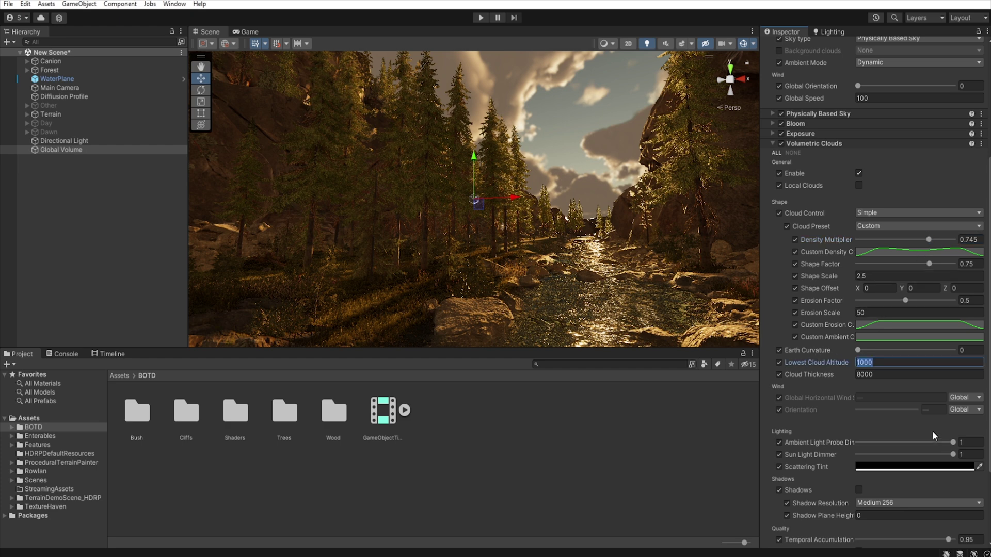
text(100)
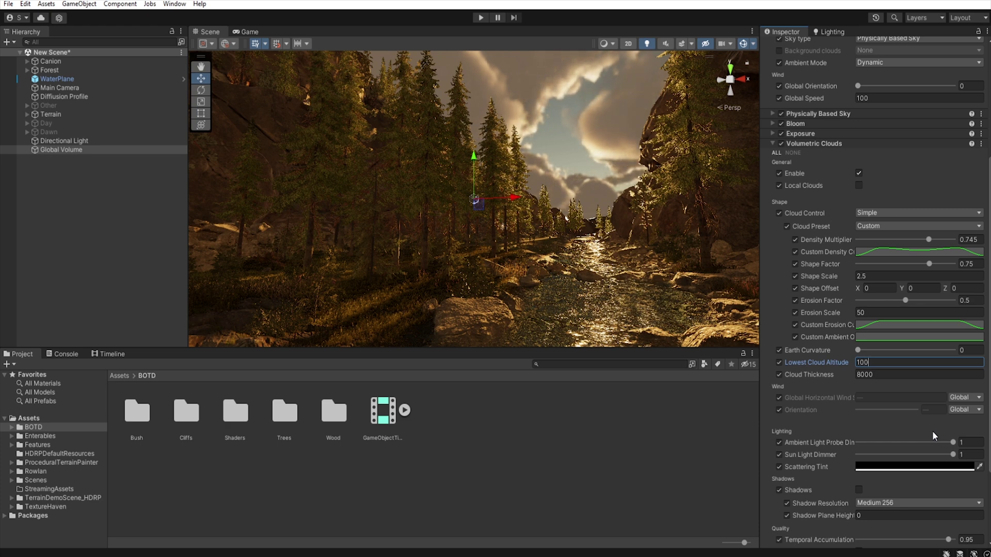
click(891, 373)
text(1000)
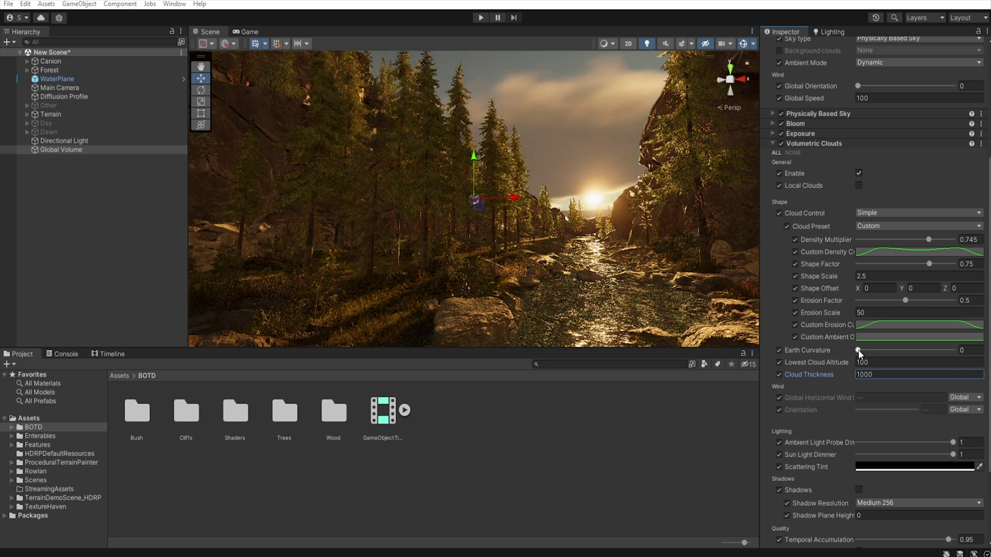
- Set earth curvature 0.201, Custom horizontal wind of 0, and Ambient Light Probe Dimmer 0.276
drag(858, 350, 879, 351)
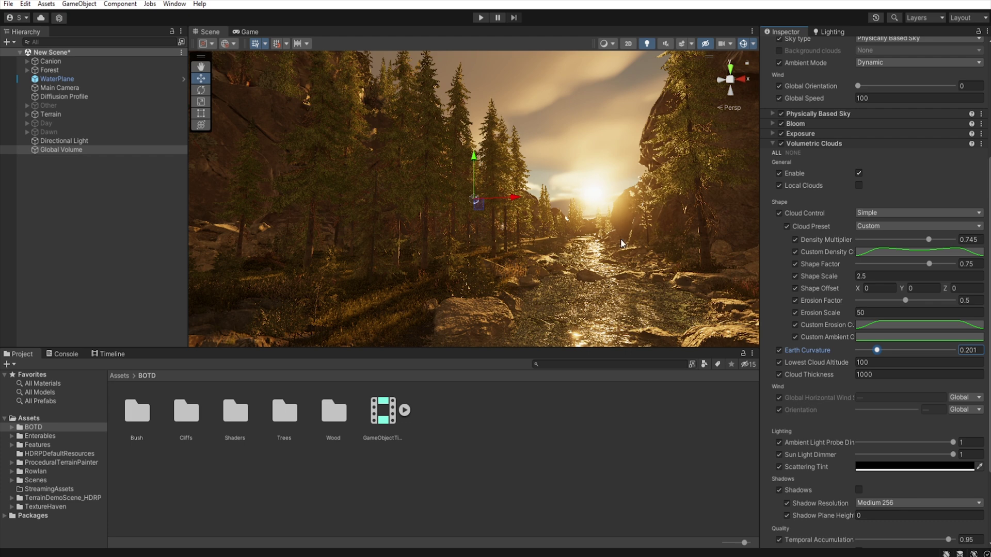
click(978, 399)
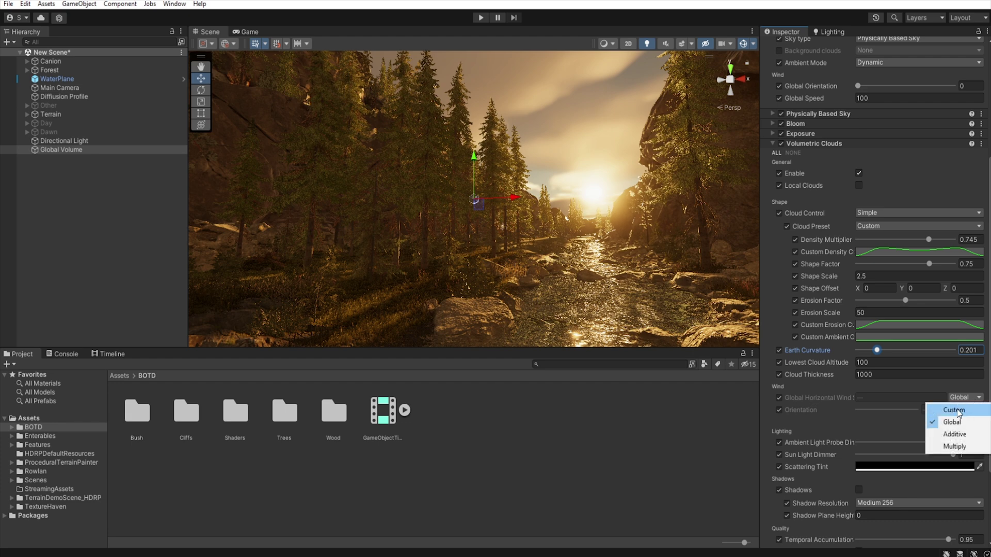
click(953, 411)
click(827, 401)
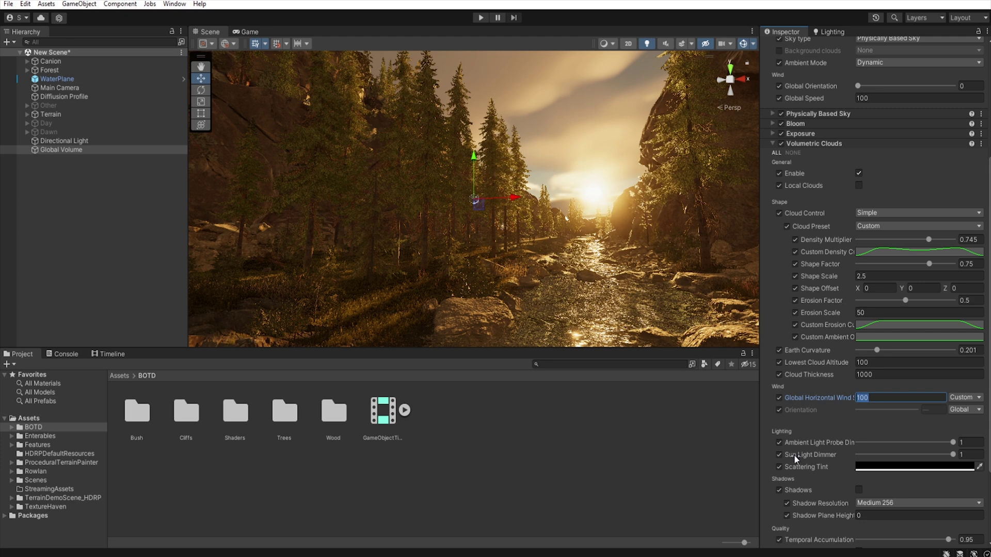
text(0)
click(879, 442)
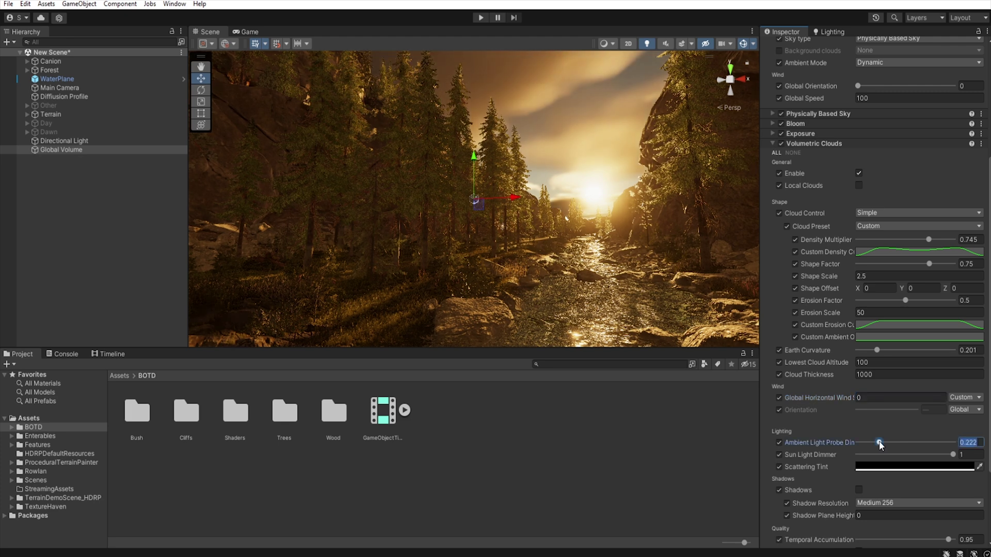
mouse_move(879, 442)
mouse_down()
mouse_move(895, 438)
mouse_move(883, 442)
mouse_up()
- Drag the custom density curve's middle key up to about 0.674
click(908, 253)
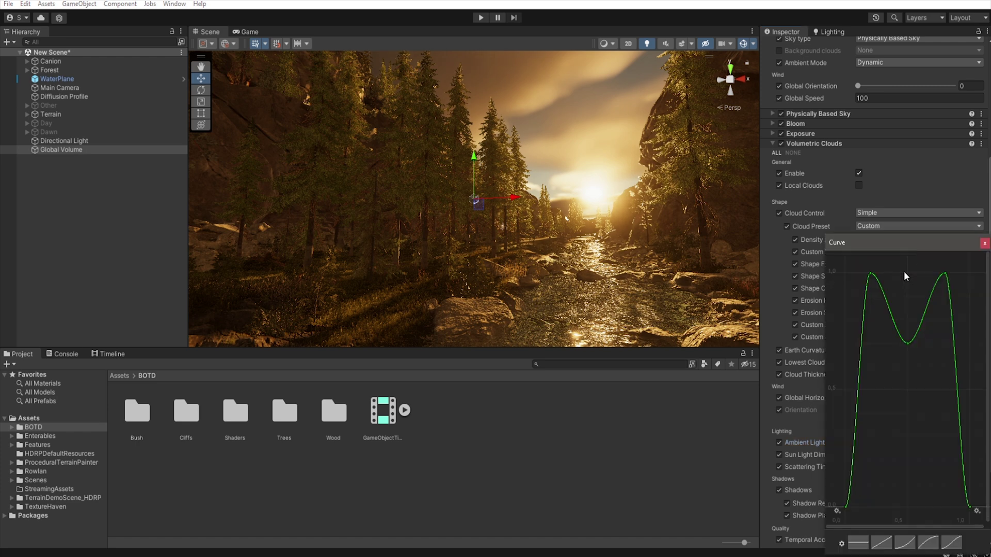
mouse_move(906, 343)
mouse_down()
mouse_move(904, 373)
mouse_move(906, 348)
mouse_move(896, 351)
mouse_move(914, 350)
mouse_up()
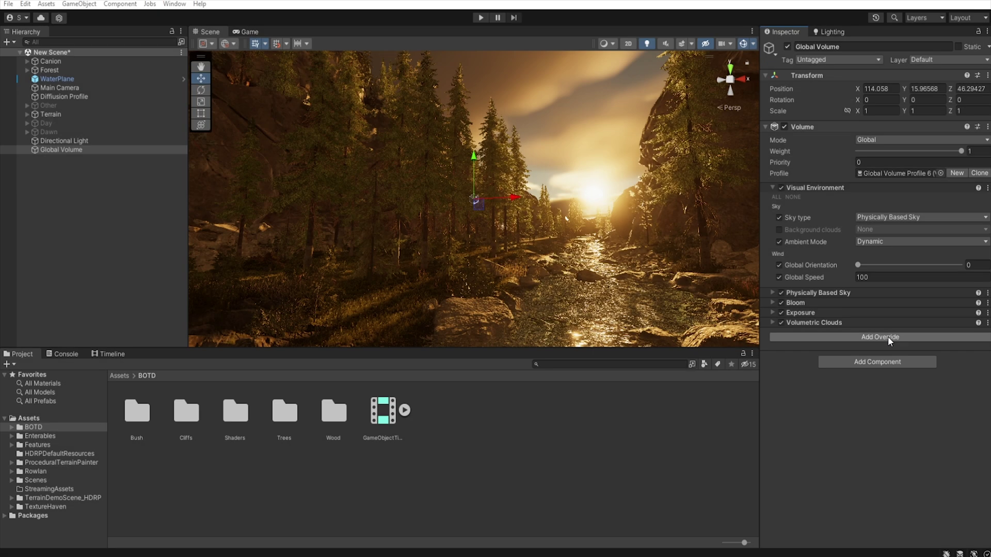
- Add a Fog override with all properties, Enable and Volumetric Fog turned on
click(887, 337)
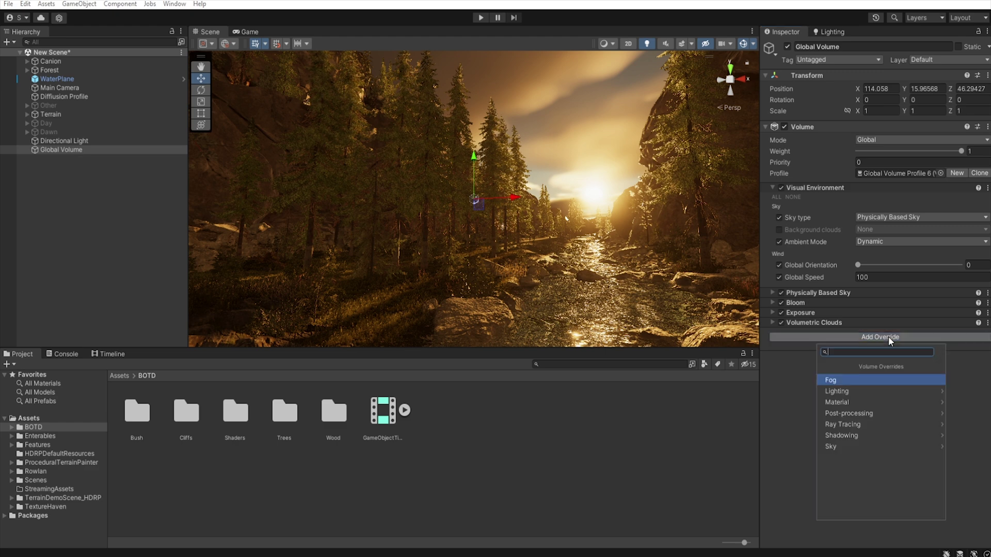
click(877, 380)
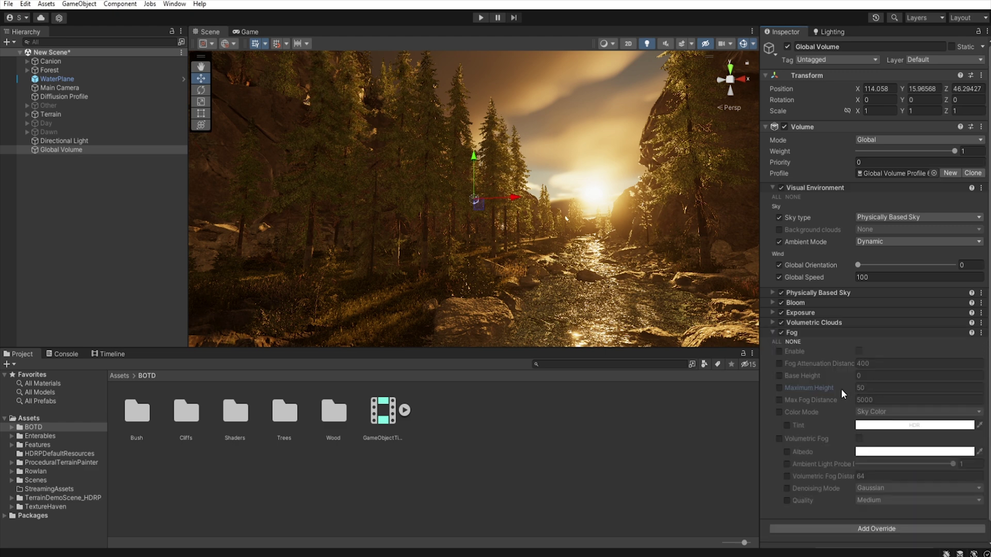
click(773, 342)
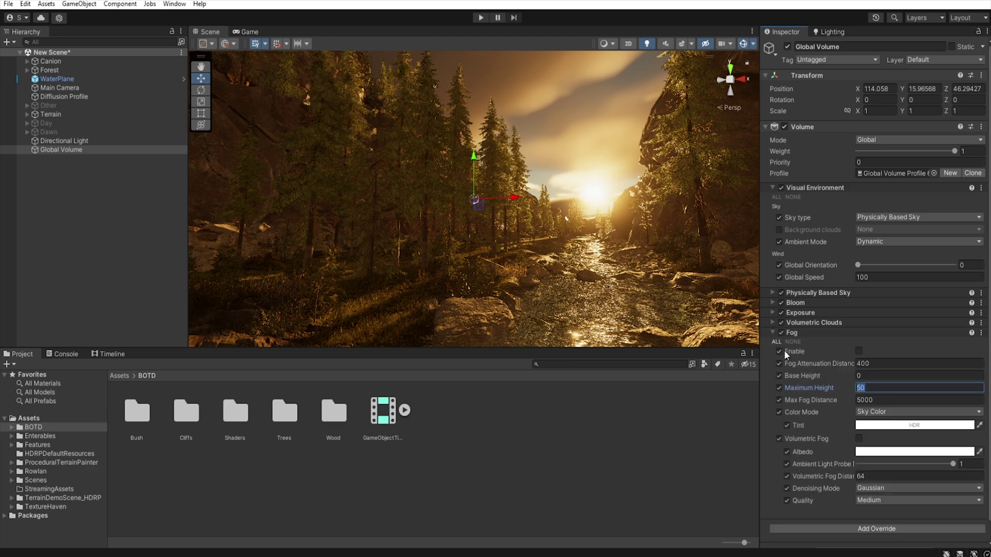
click(858, 351)
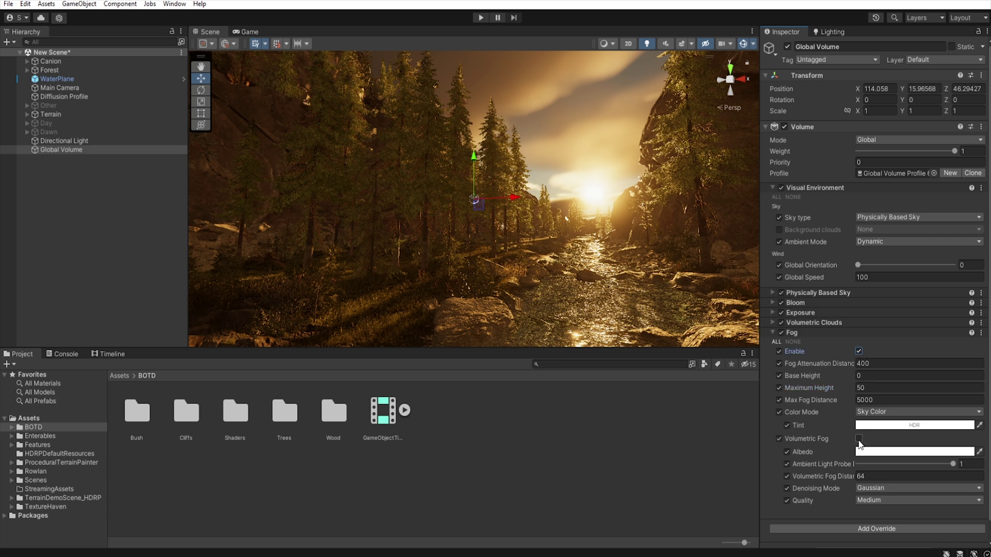
click(859, 439)
- Set fog Maximum Height to 105.8 and Volumetric Fog Distance to 200
drag(809, 388, 813, 388)
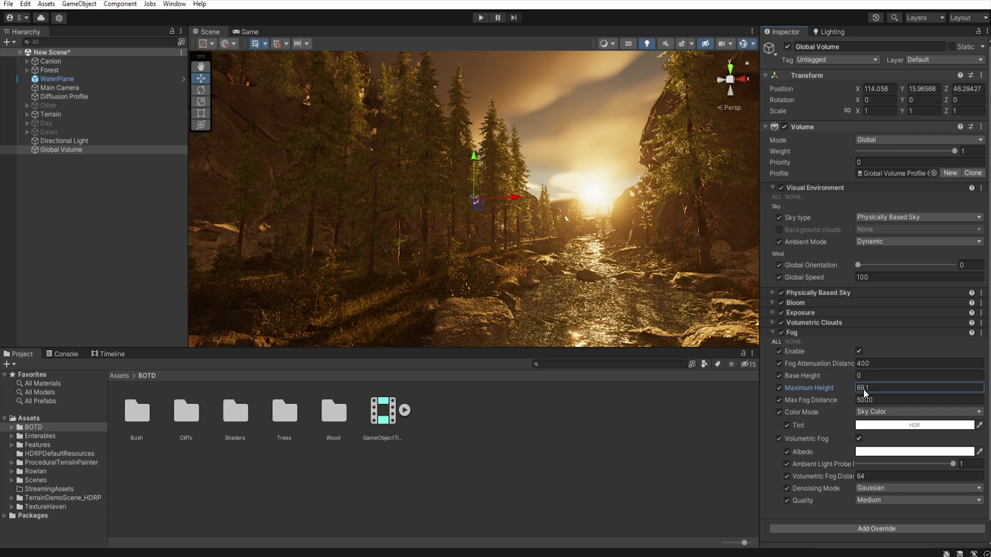
drag(892, 386, 950, 380)
click(860, 476)
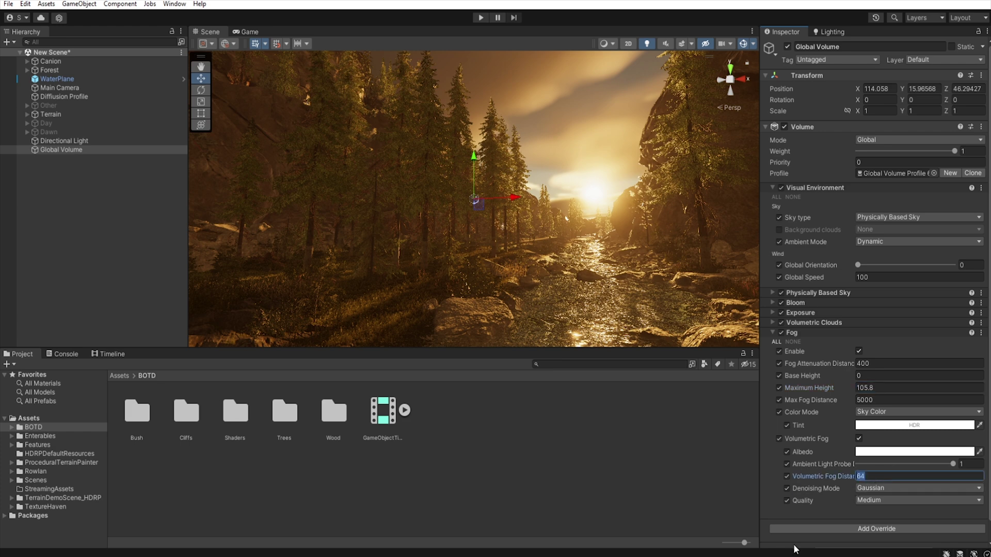
text(200)
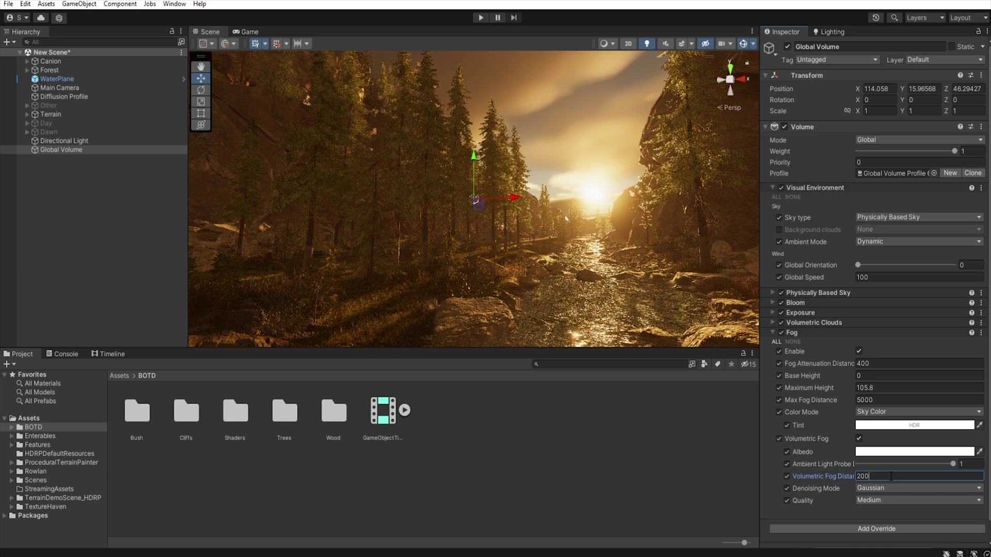
- Add an enabled Screen Space Global Illumination override with all properties overridable
click(773, 332)
click(875, 348)
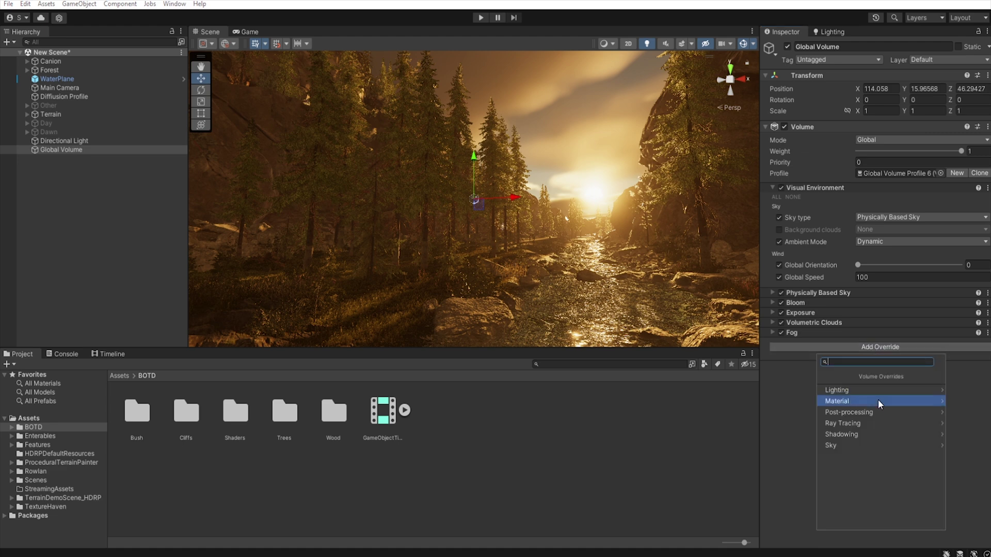
click(881, 387)
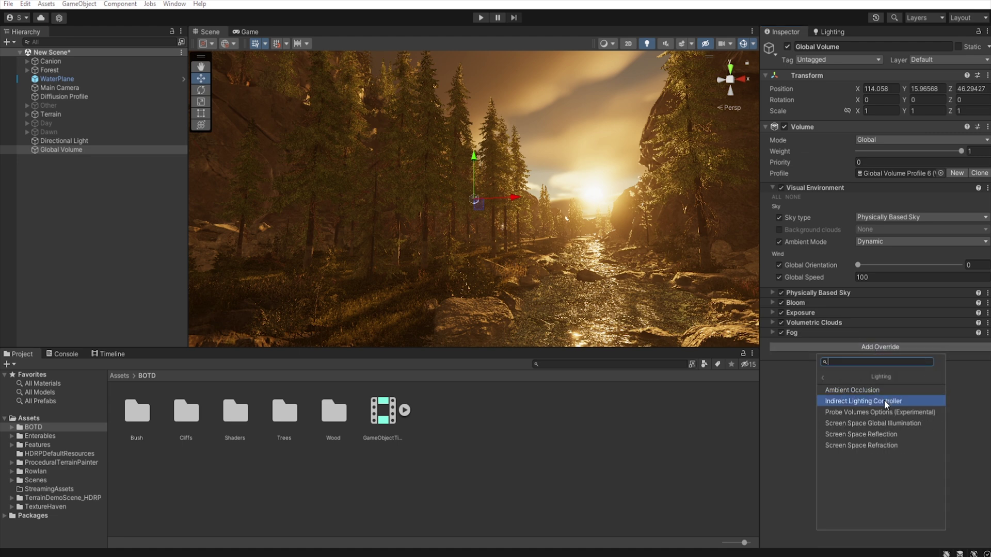
click(886, 422)
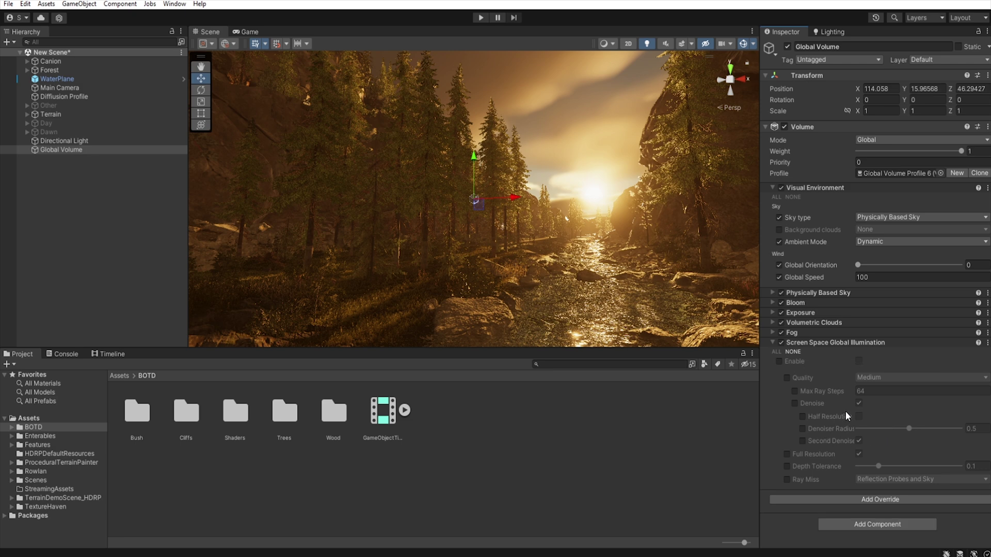
click(777, 351)
click(858, 361)
- Add a Screen Space Reflection override from the Lighting overrides
click(772, 343)
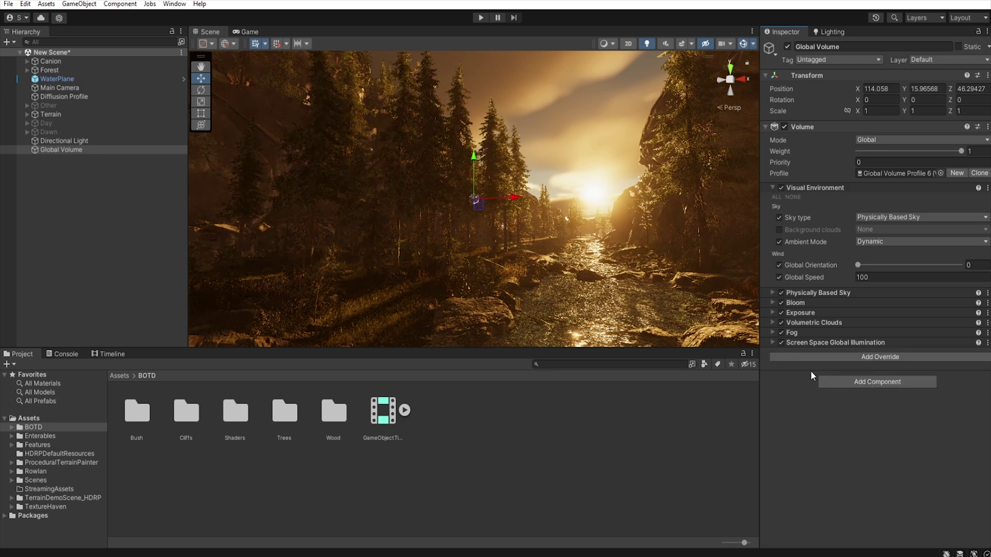
click(843, 357)
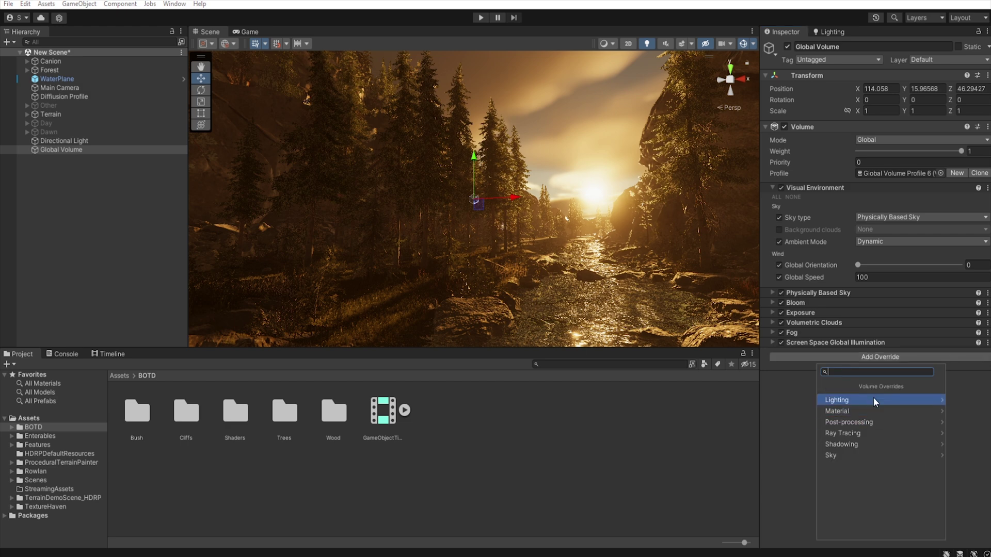
click(870, 400)
click(874, 432)
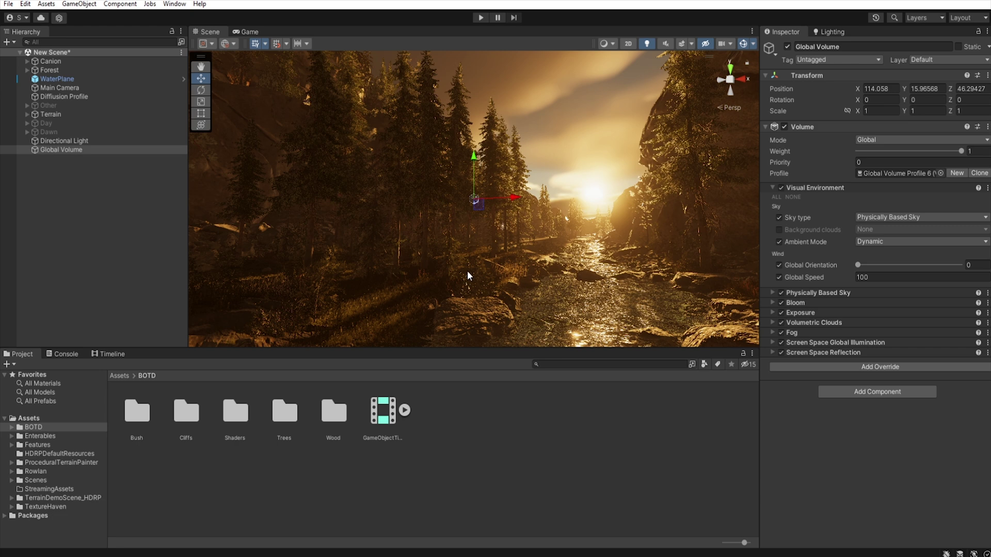
- Set the Directional Light's shadow Resolution to High and slightly lower its shadow dimmer
click(79, 141)
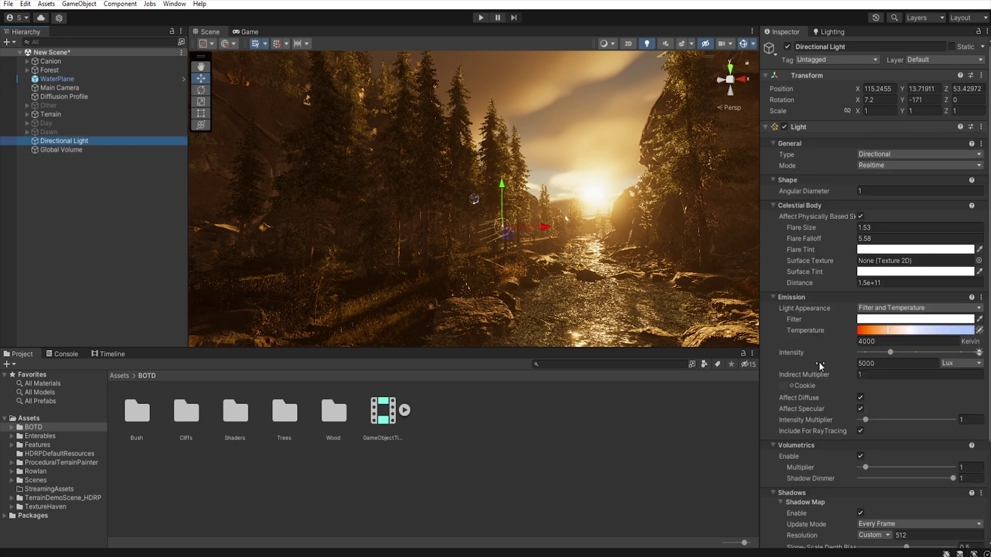
scroll(825, 361, down, 5)
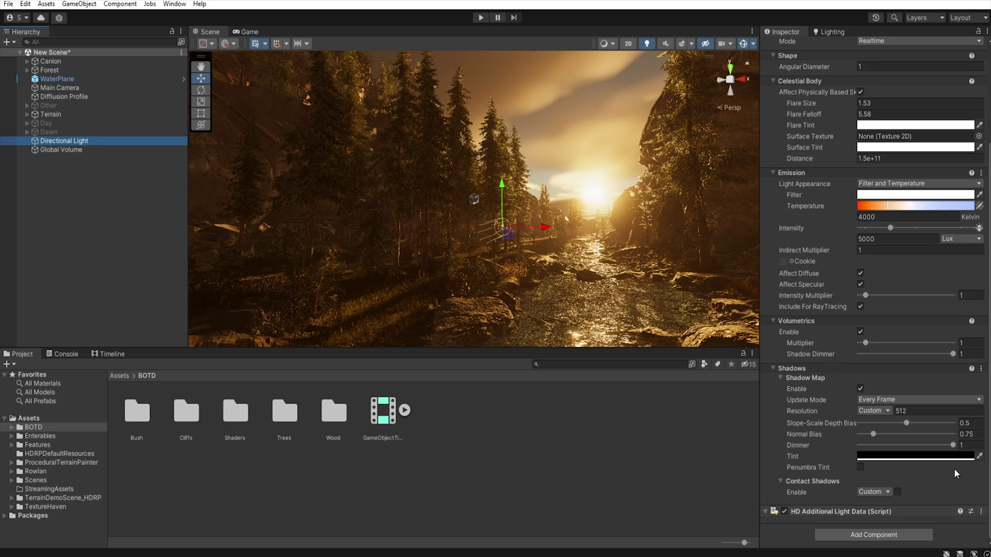
click(887, 410)
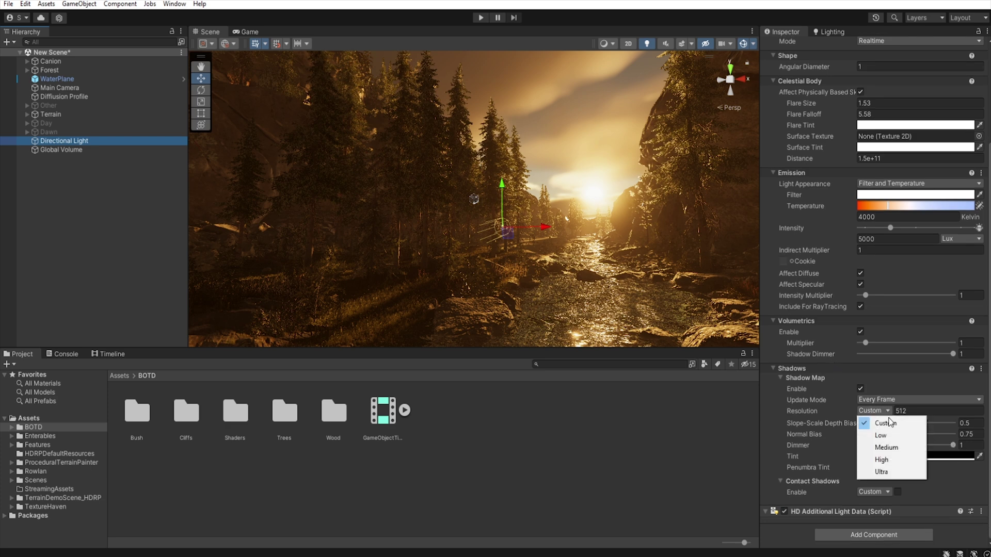
click(891, 460)
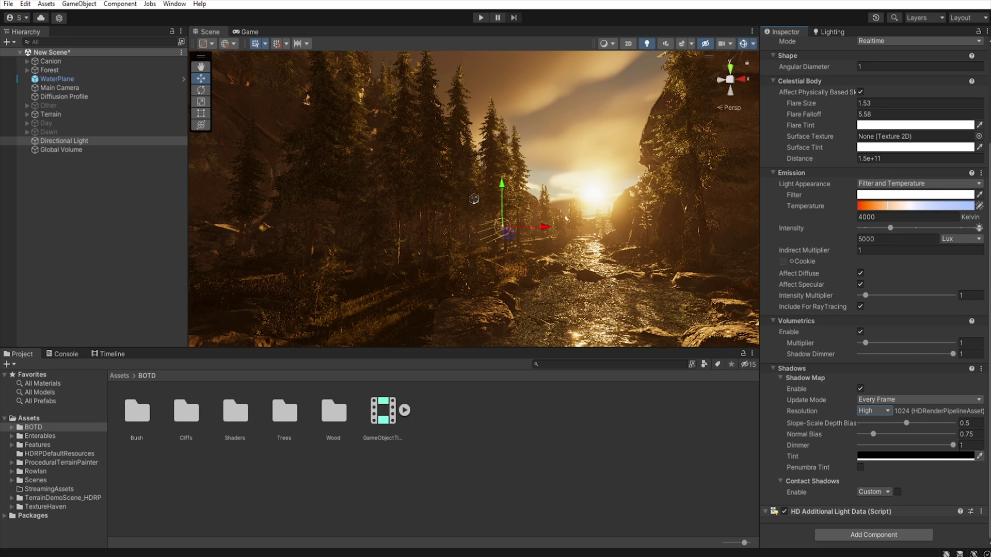
mouse_move(952, 452)
mouse_down()
mouse_move(937, 448)
mouse_move(955, 447)
mouse_up()
- Place the House prefab from the Enterables/House folder into the scene
click(42, 436)
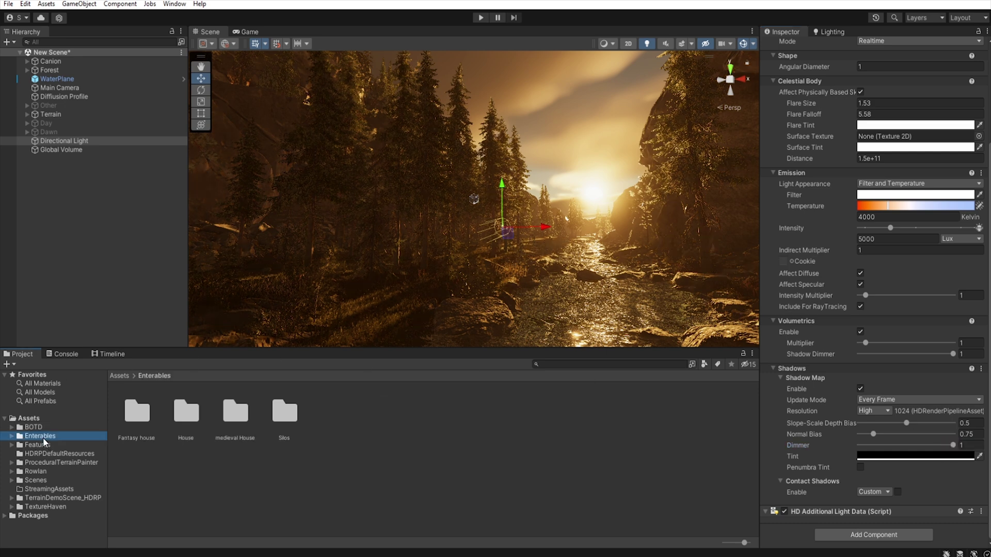
click(11, 437)
click(44, 453)
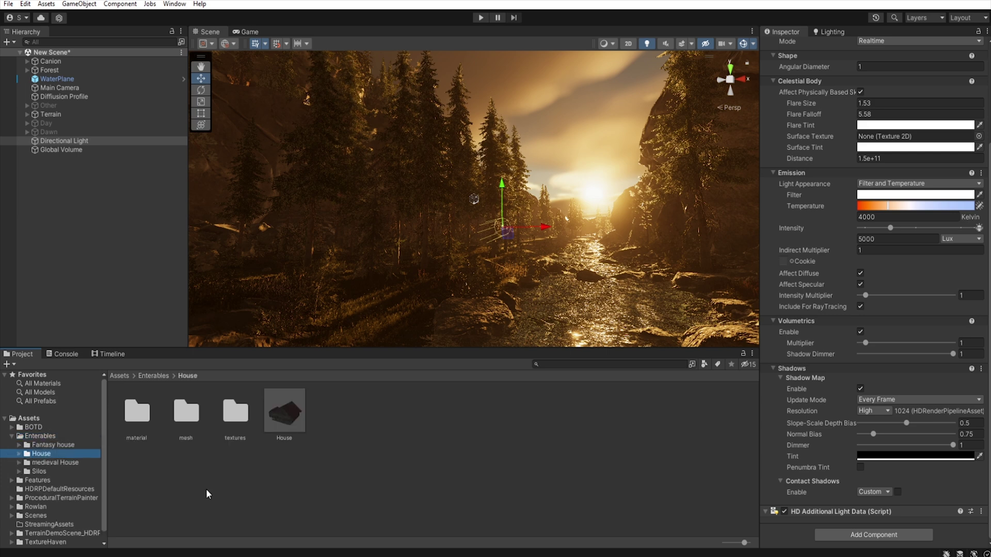
drag(290, 419, 463, 273)
right_drag(499, 247, 557, 258)
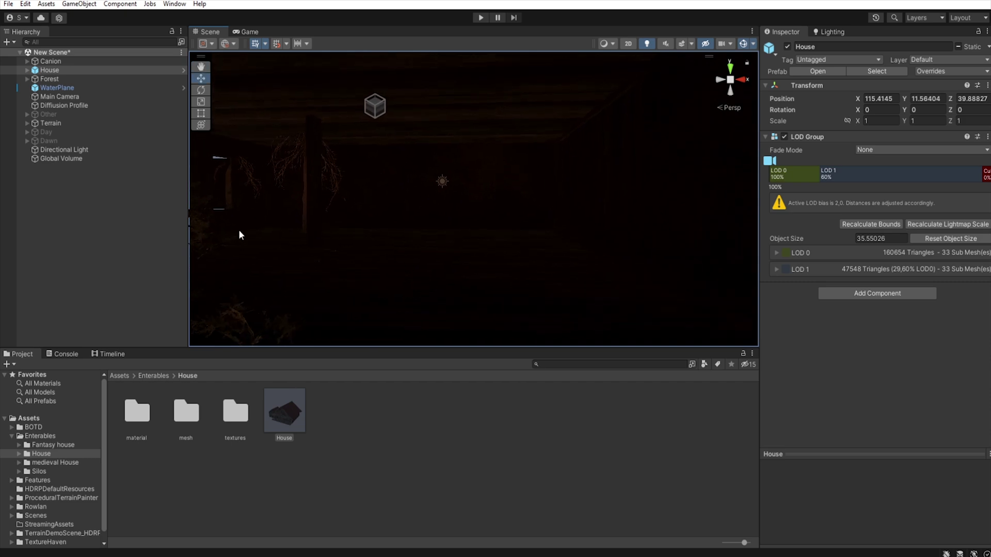
- Adjust the Directional Light's shadow dimmer, leaving it back at 1
click(81, 150)
scroll(898, 424, down, 3)
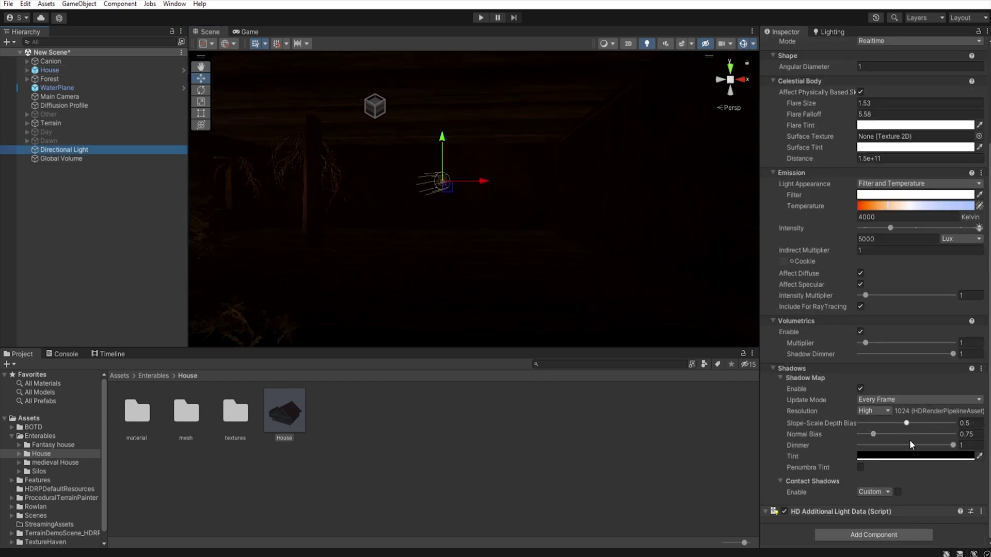
drag(952, 446, 950, 448)
mouse_move(579, 238)
right_down()
mouse_move(556, 238)
mouse_move(634, 238)
mouse_move(556, 233)
mouse_move(568, 230)
right_up()
drag(947, 452, 961, 450)
- Select the House model in the scene and delete it
right_drag(607, 244, 468, 205)
click(428, 236)
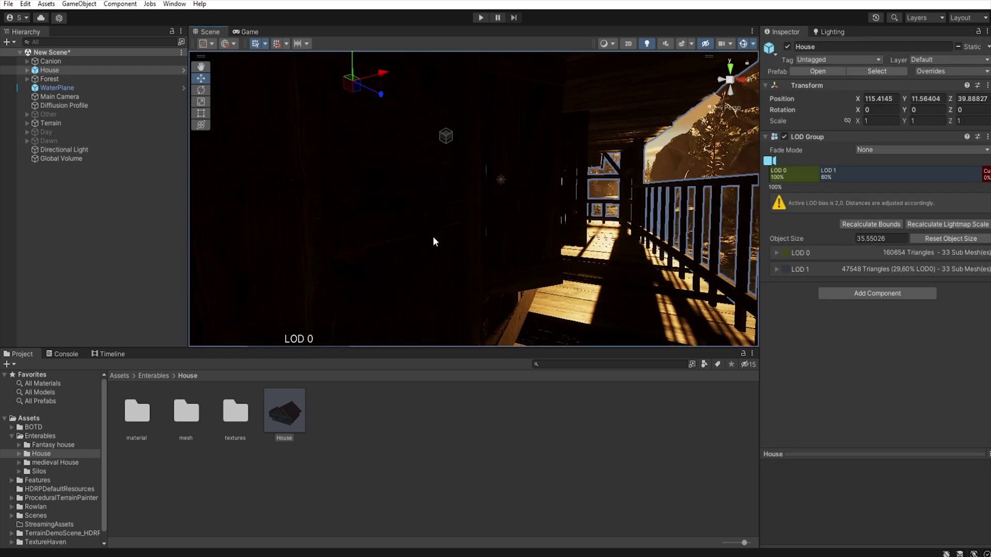
key(Delete)
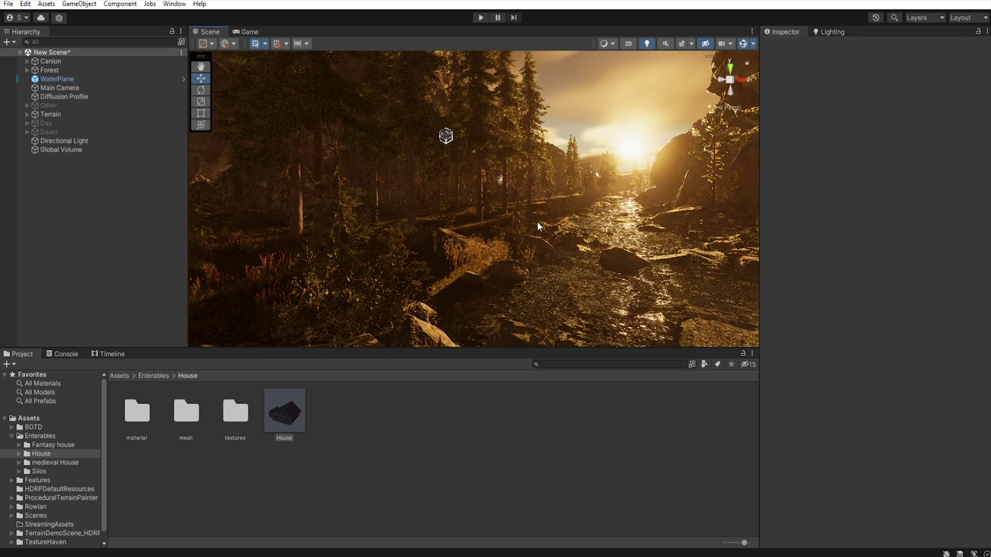
- Open Project Settings on the HDRP quality page and find its Shadows section
click(25, 4)
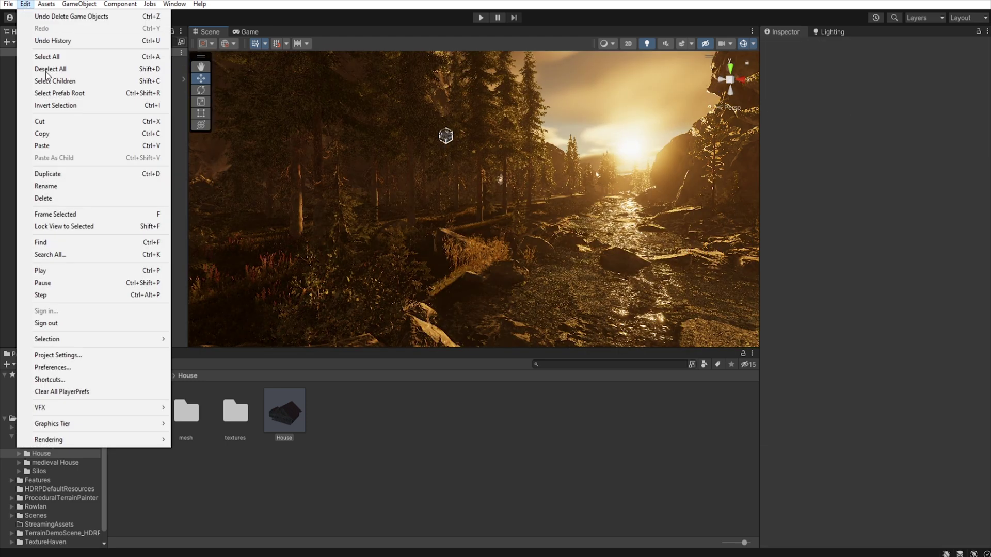
click(129, 355)
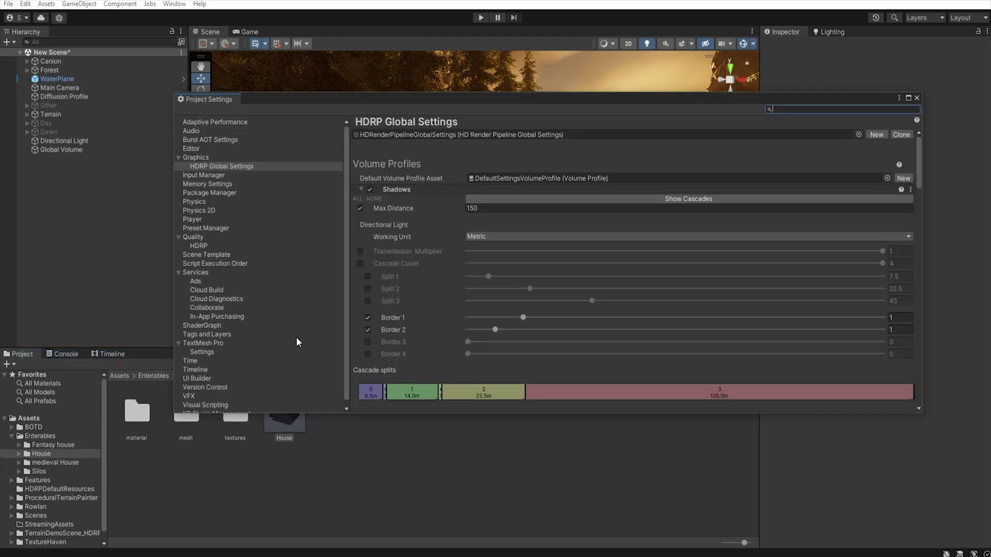
click(221, 246)
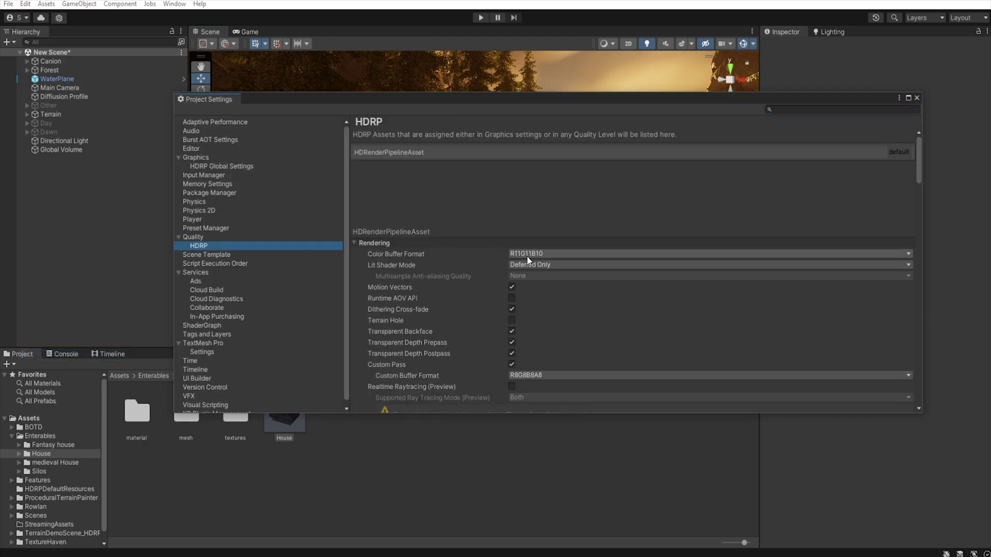
scroll(471, 284, down, 5)
scroll(470, 284, down, 15)
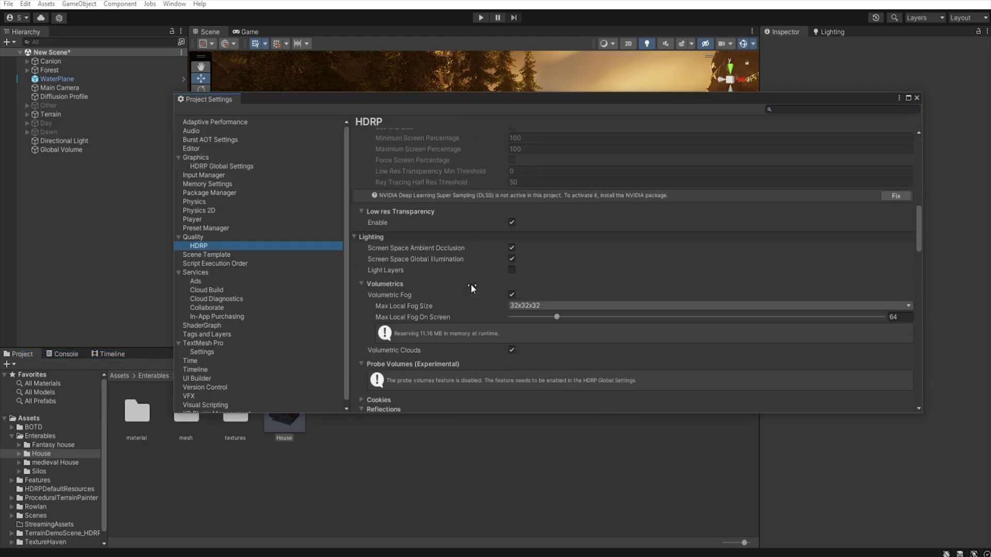
scroll(471, 284, down, 15)
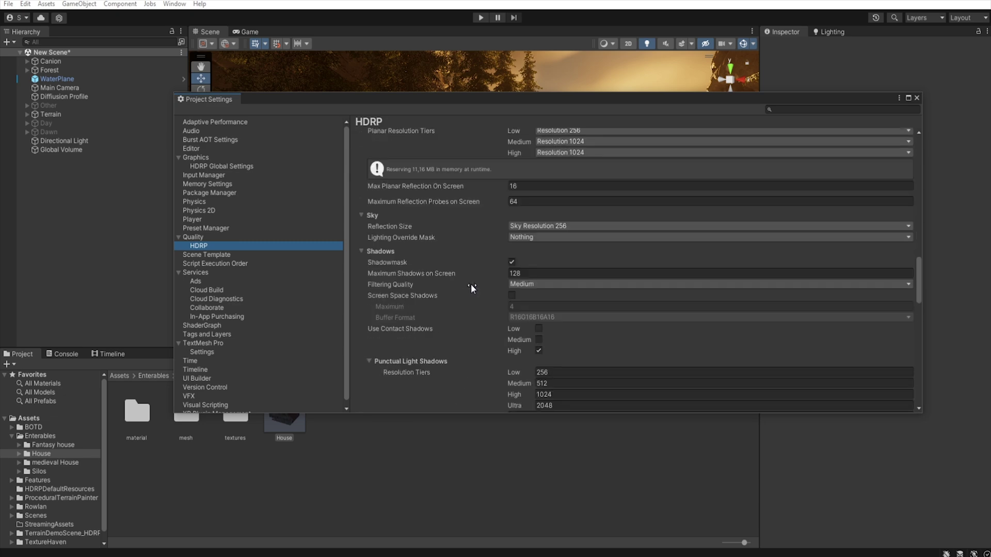
scroll(470, 284, down, 5)
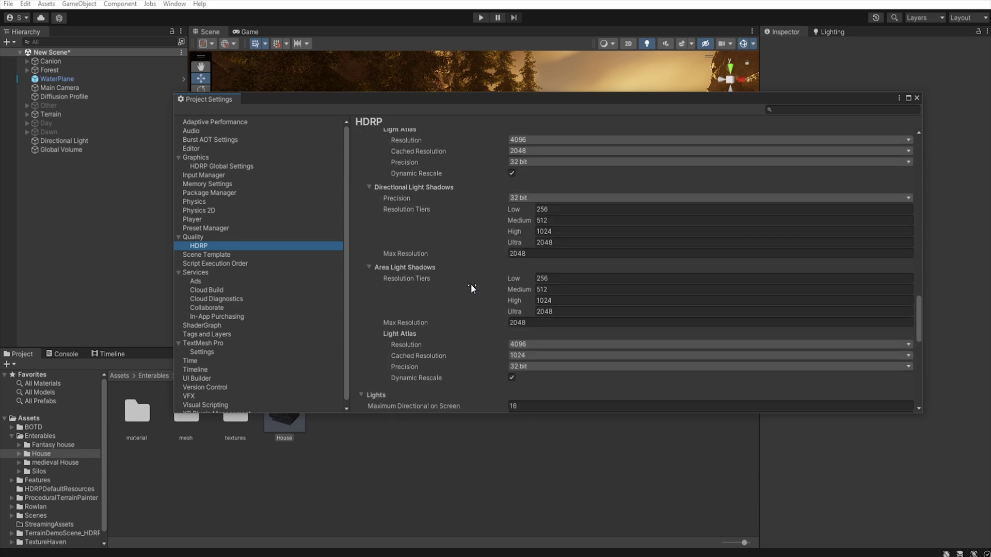
scroll(471, 284, down, 4)
scroll(470, 284, up, 4)
scroll(470, 284, up, 10)
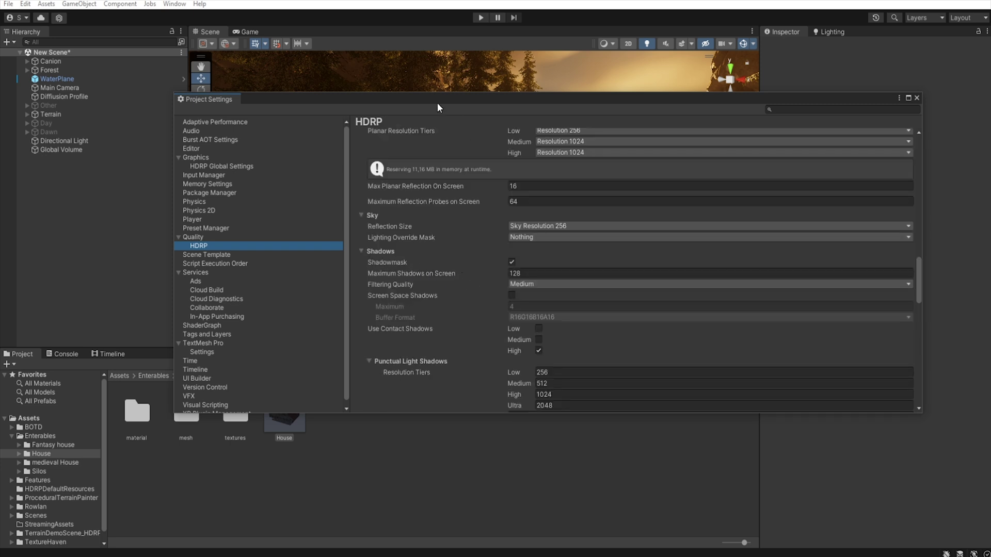
drag(429, 103, 690, 73)
- Set shadow Filtering Quality to High and return to the main editor
click(815, 260)
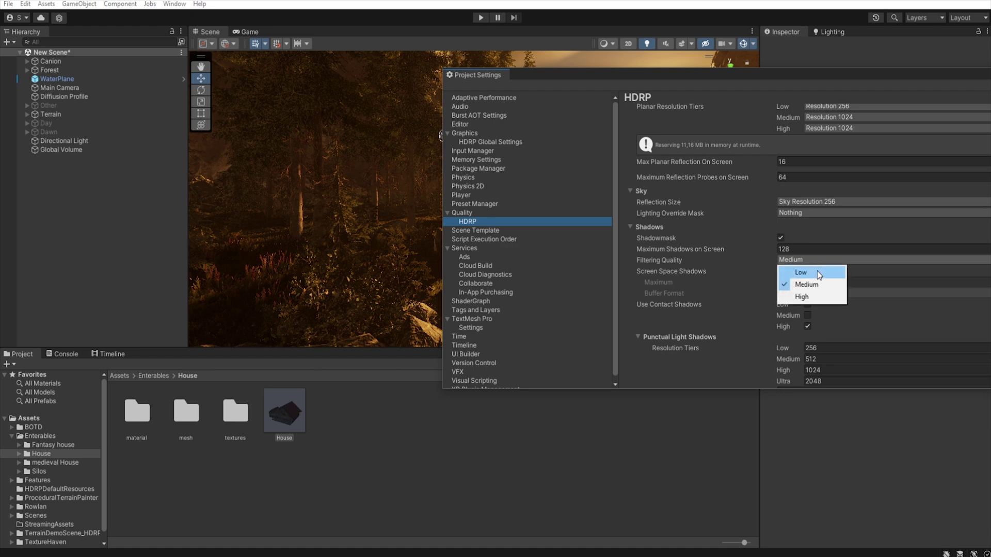
click(812, 300)
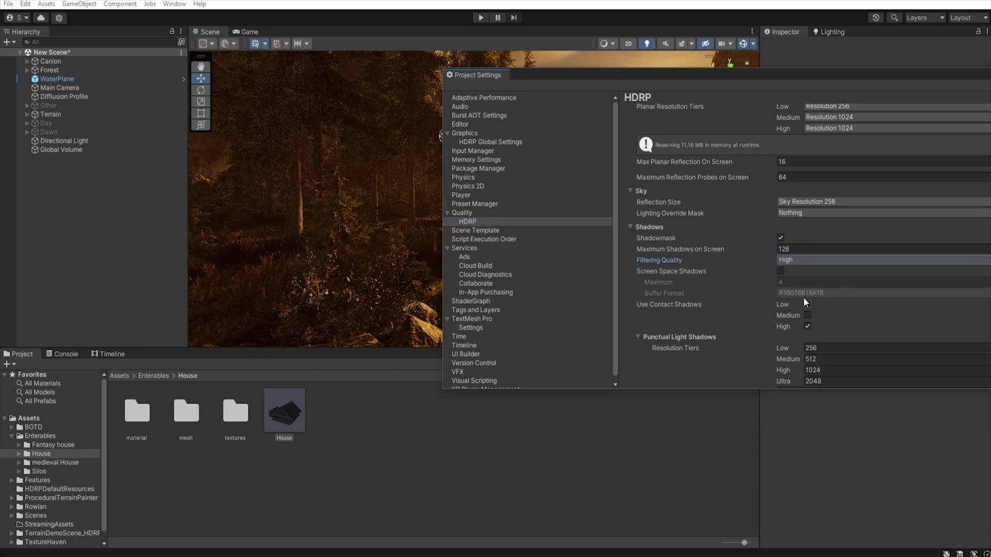
drag(834, 77, 701, 107)
click(846, 80)
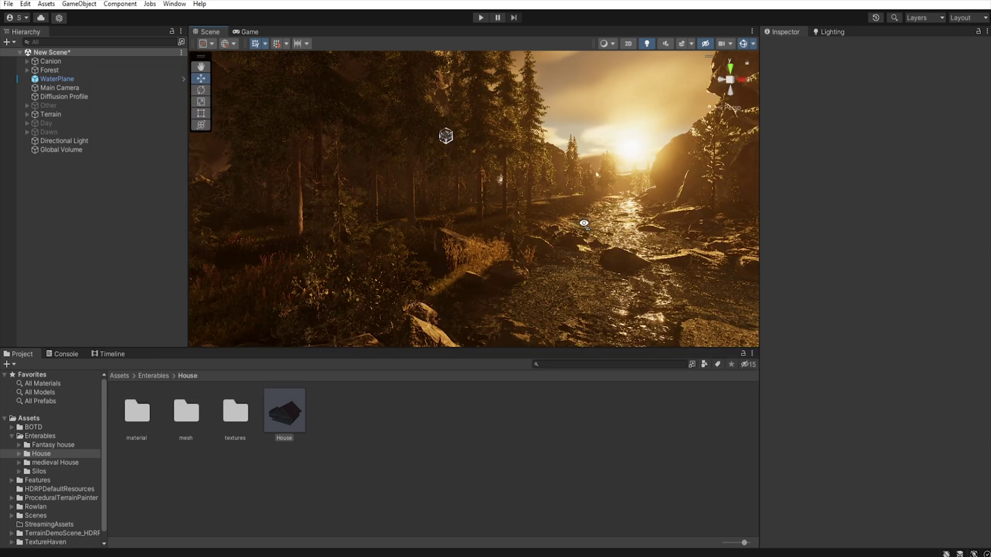
right_drag(443, 253, 571, 230)
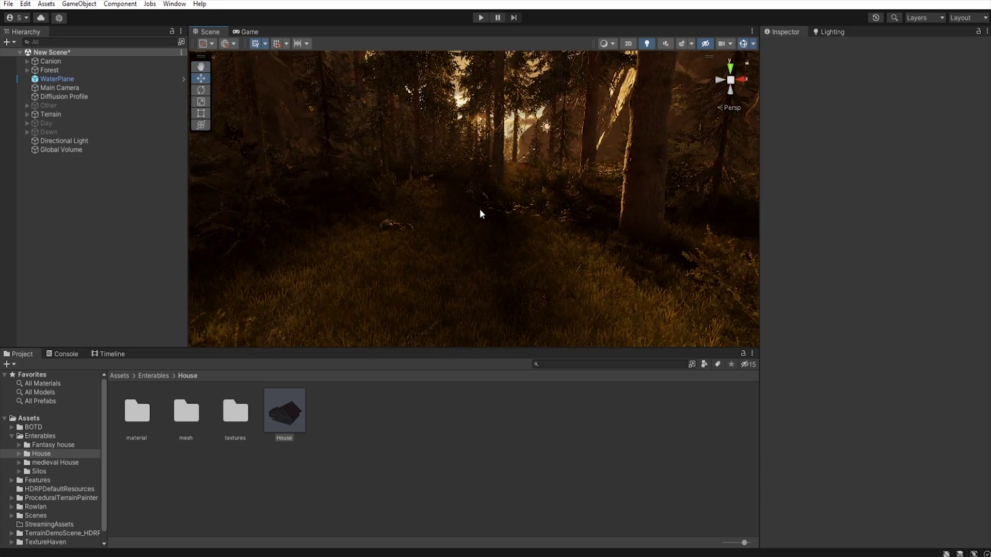
click(25, 4)
click(82, 356)
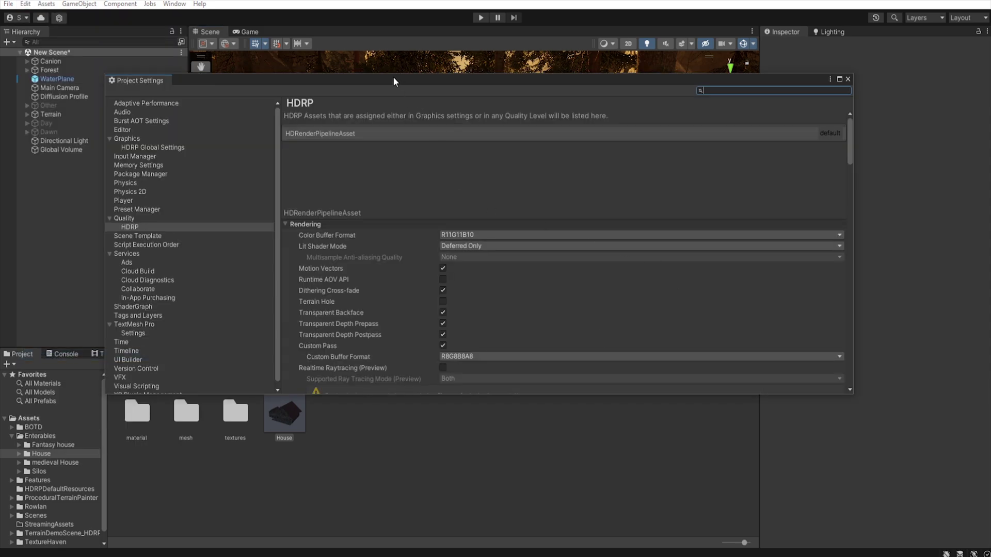
drag(388, 80, 846, 67)
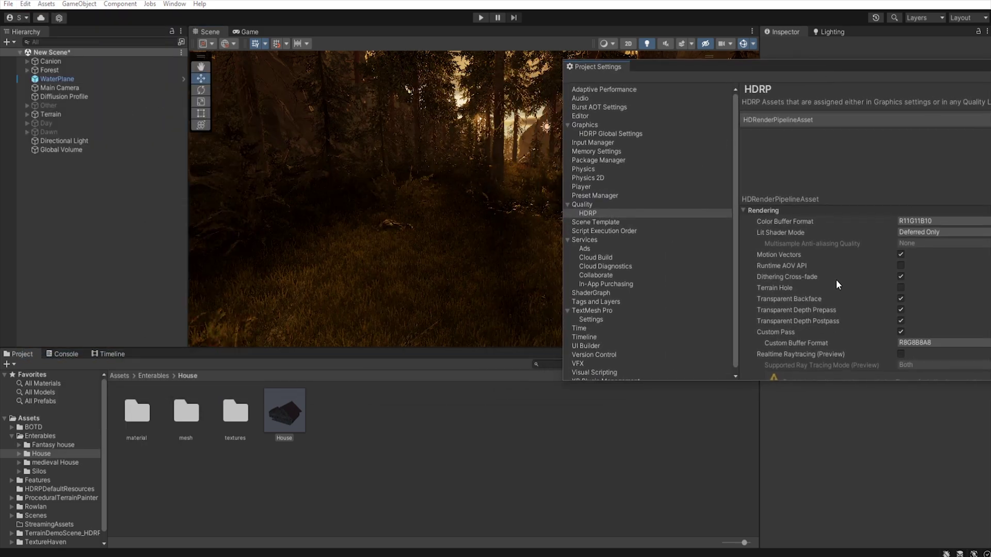
scroll(859, 262, down, 15)
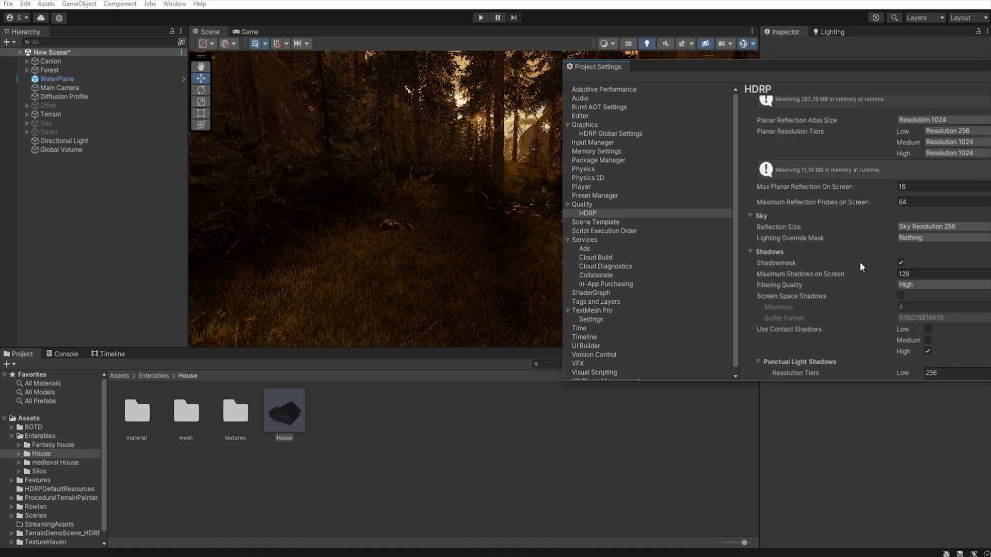
scroll(860, 262, down, 2)
click(934, 255)
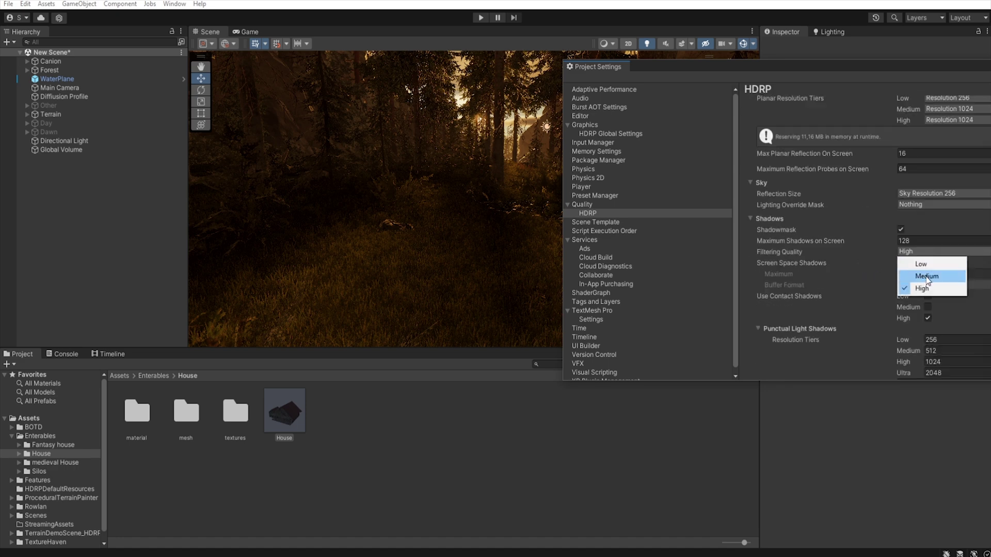
click(927, 275)
click(924, 250)
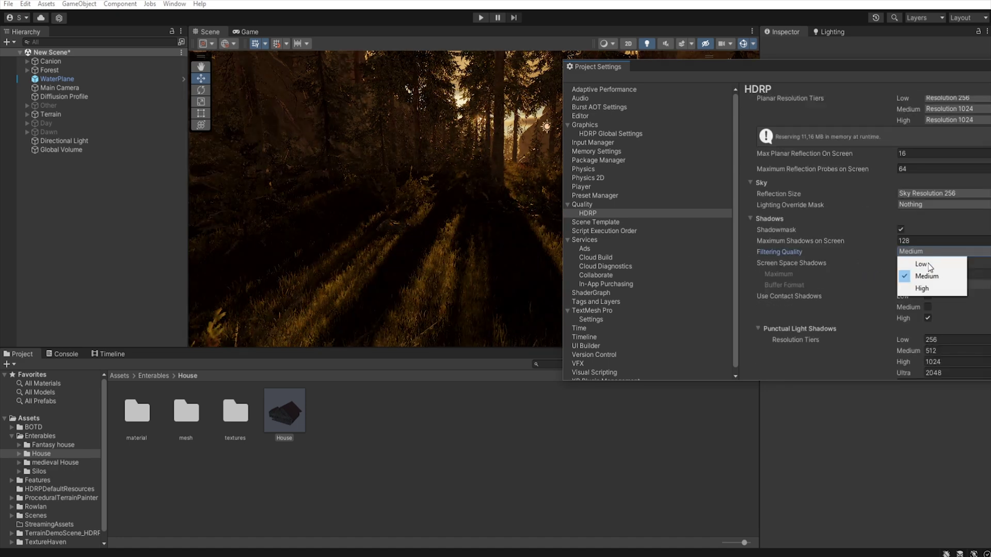
click(926, 289)
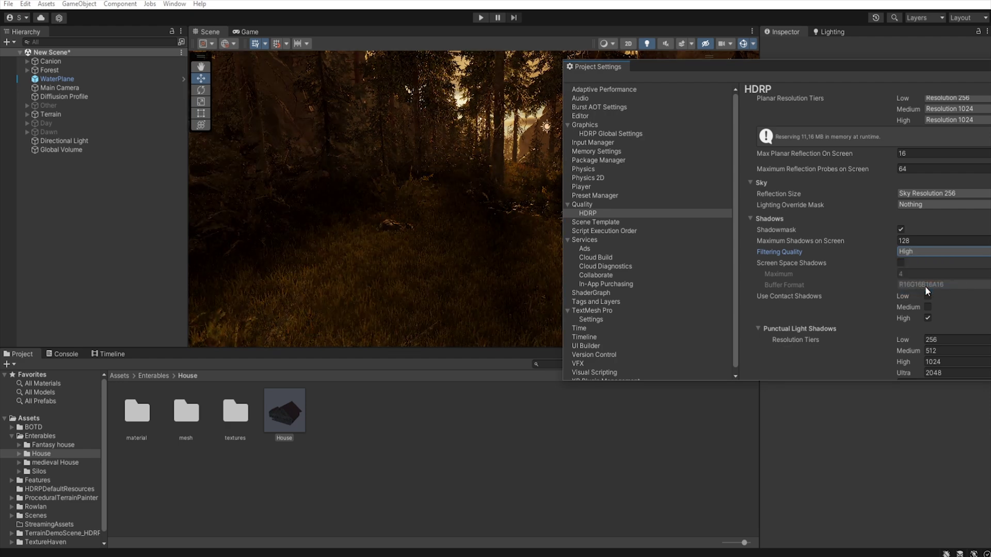
drag(818, 68, 388, 66)
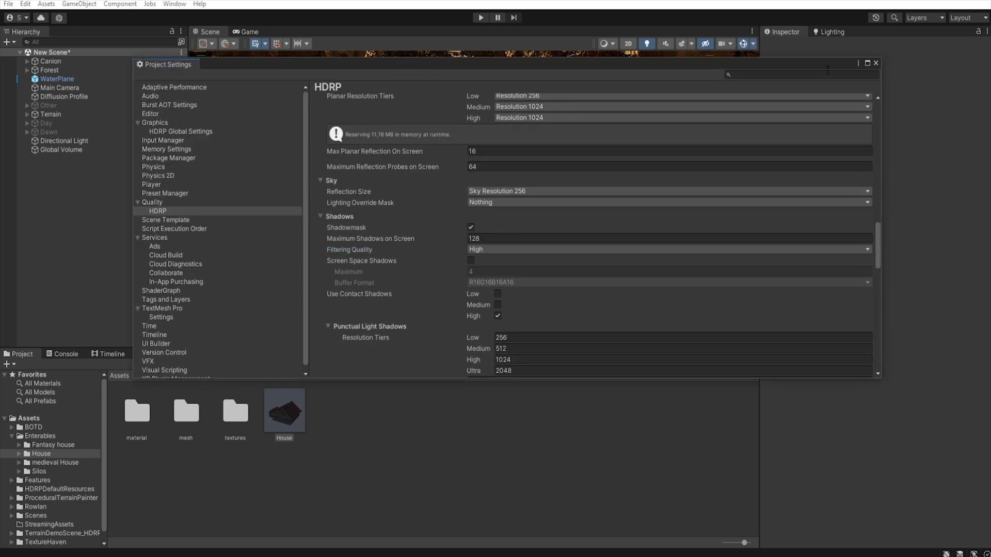
click(876, 63)
right_drag(544, 202, 453, 166)
- Raise the Directional Light's Blocker Sample Count from 24 to 31
click(70, 141)
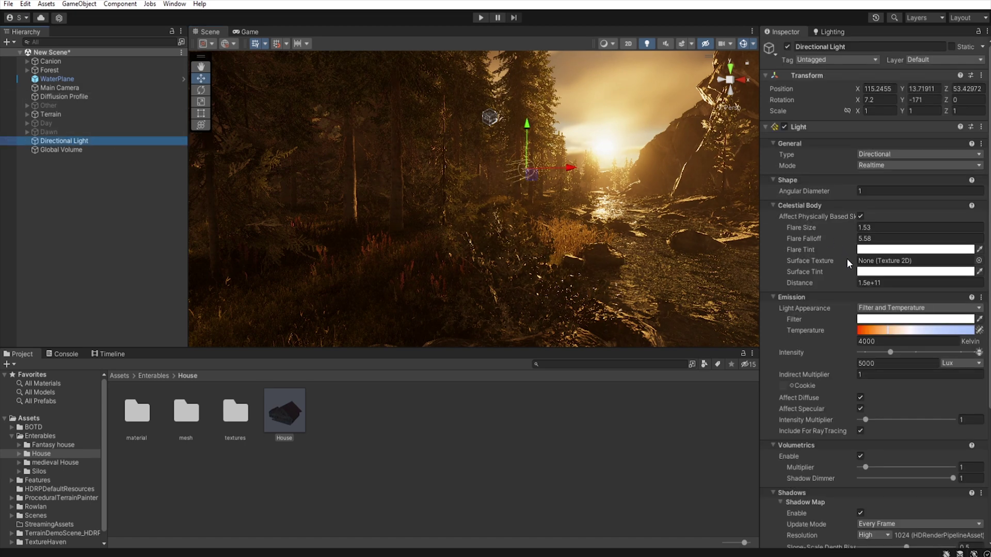
scroll(815, 379, down, 7)
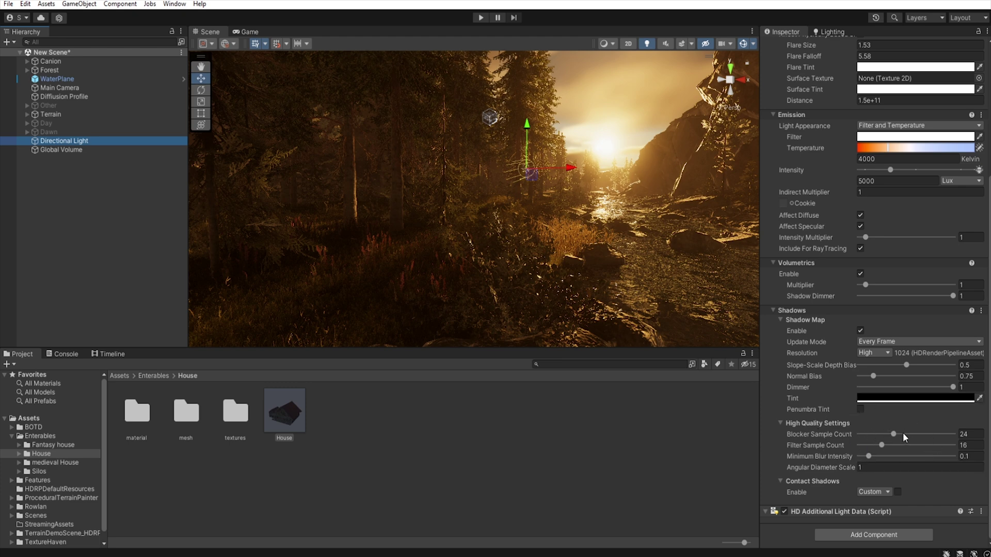
drag(894, 435, 902, 436)
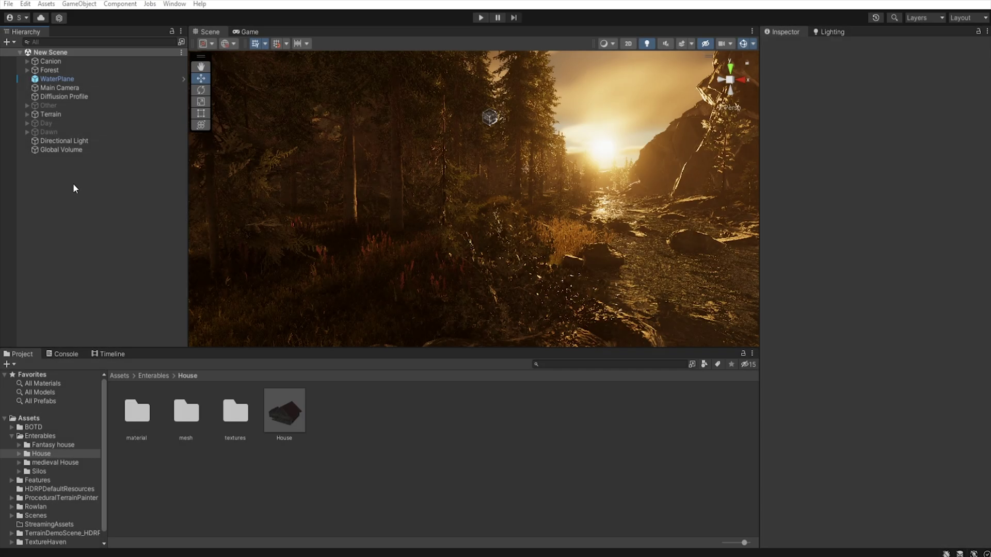
- Add a Local Volumetric Fog sized 100 × 100 × 100 with Fog Distance 700
right_click(78, 168)
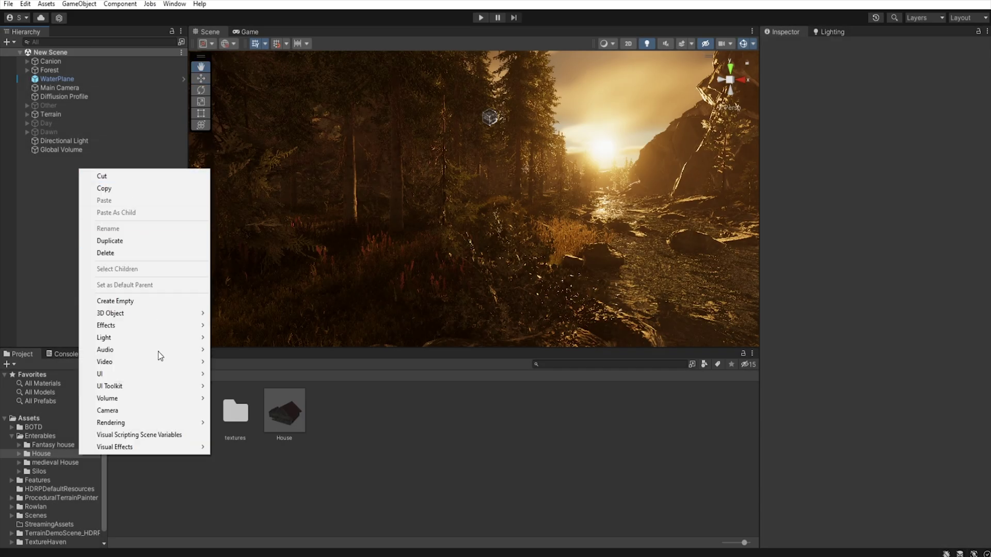
mouse_move(180, 426)
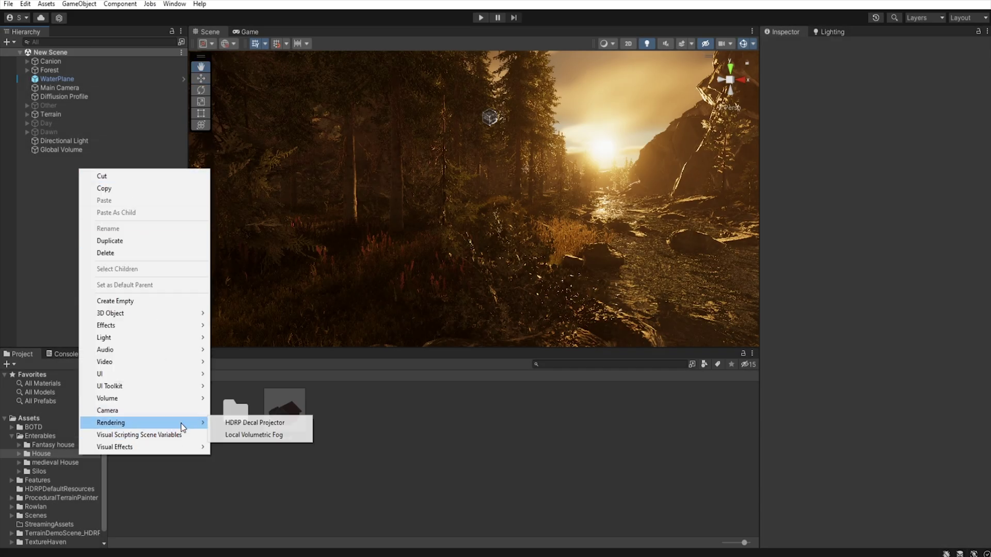
click(260, 435)
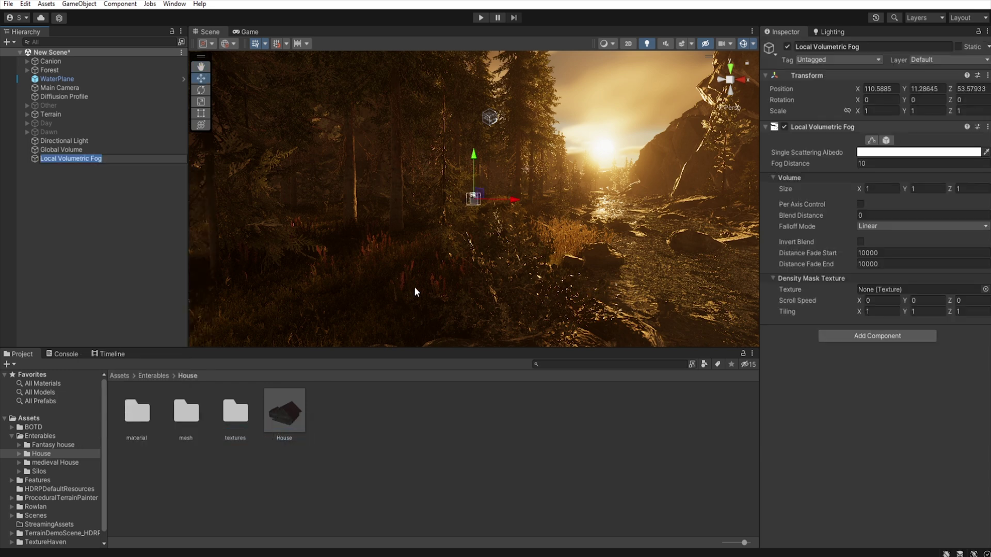
click(893, 190)
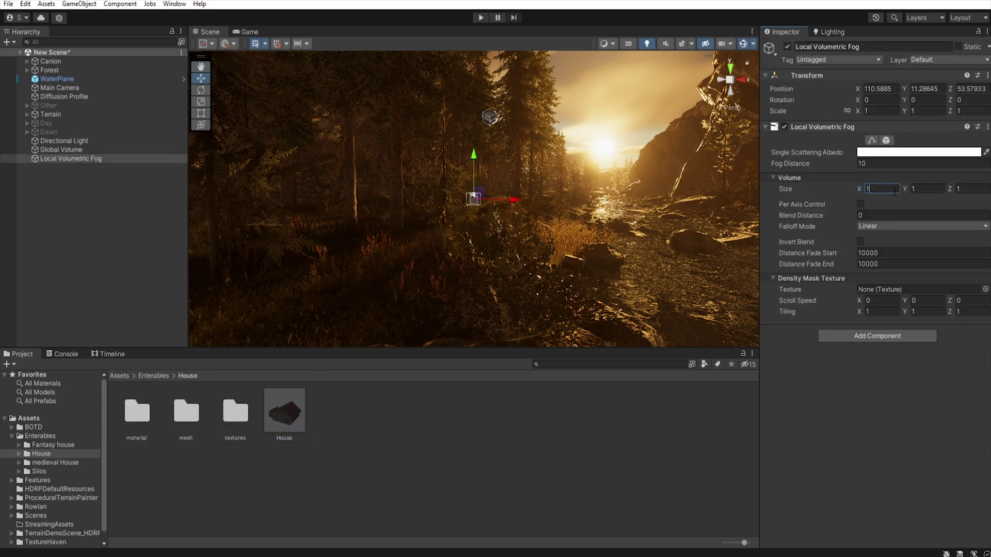
text(100)
click(936, 187)
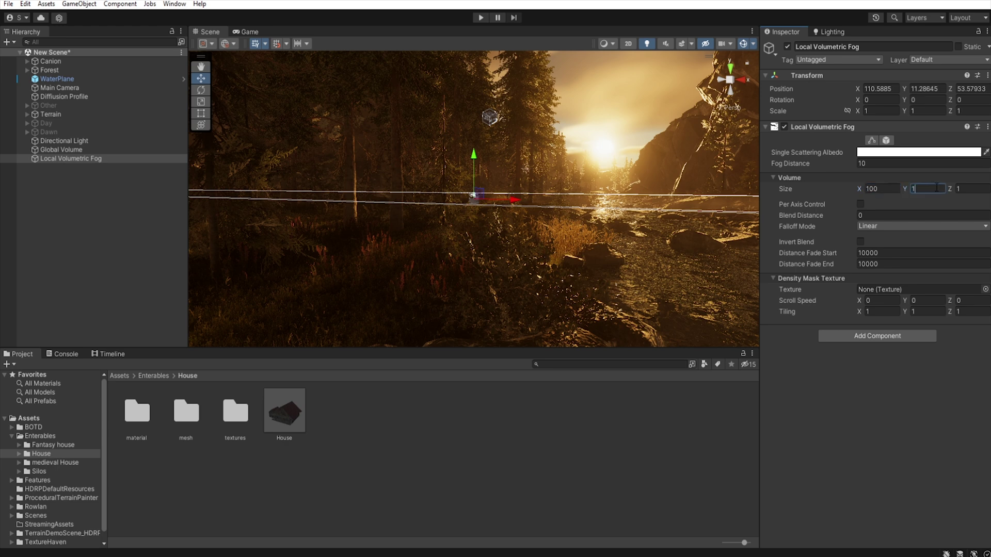
text(100)
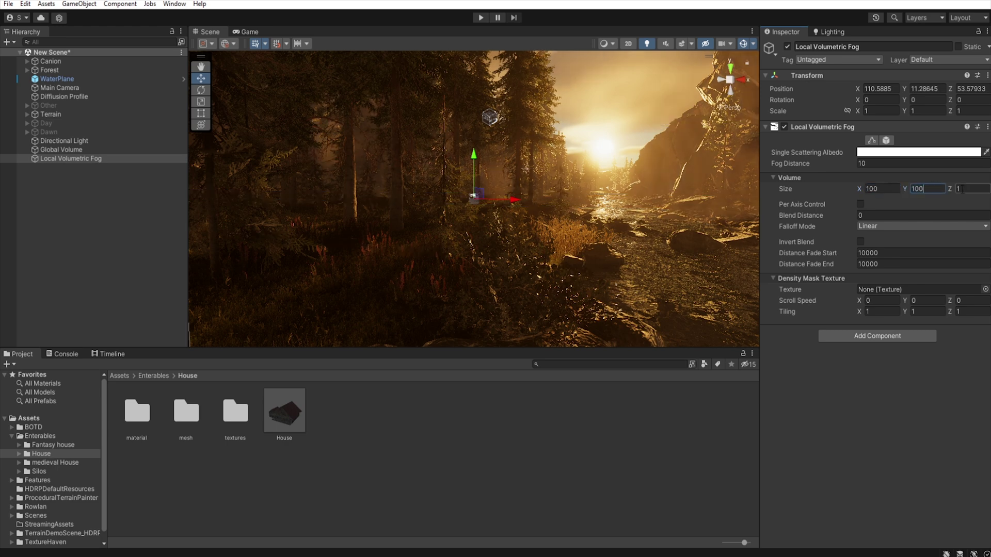
click(969, 188)
text(100)
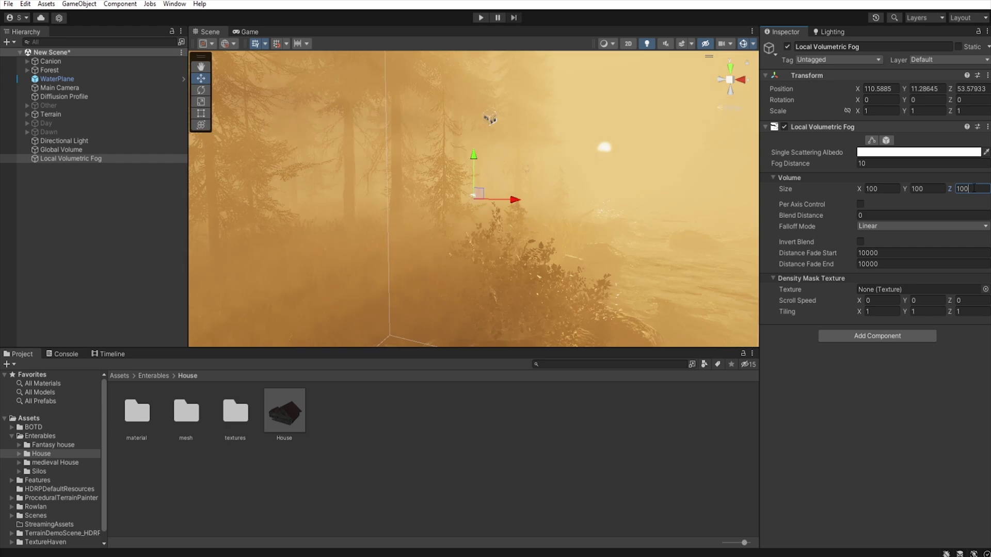
click(885, 164)
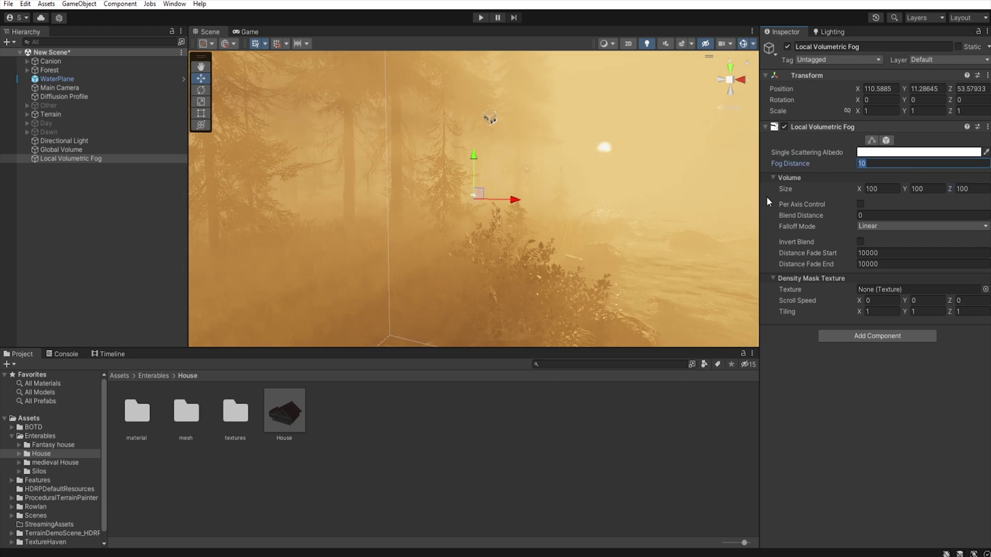
text(700)
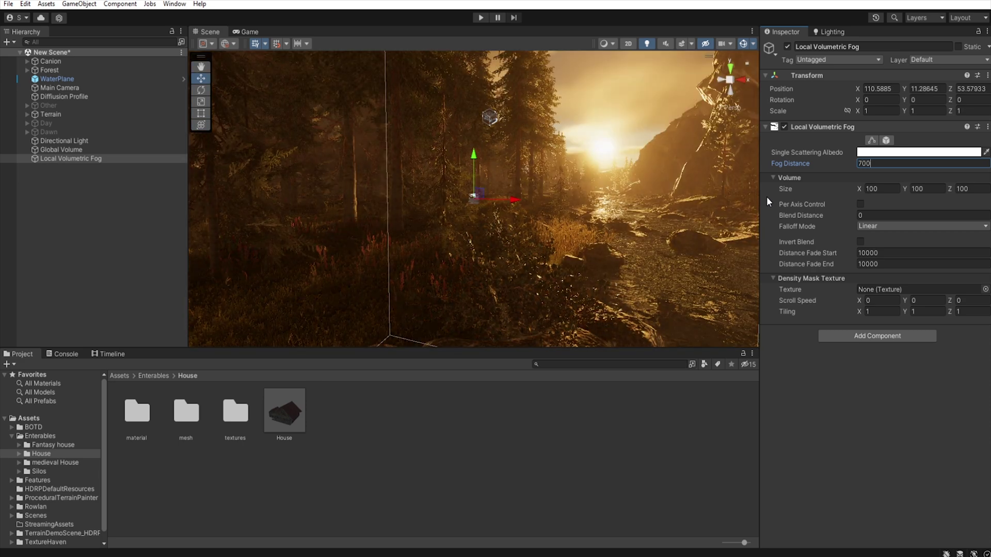
- Tint the fog's Single Scattering Albedo teal
click(913, 151)
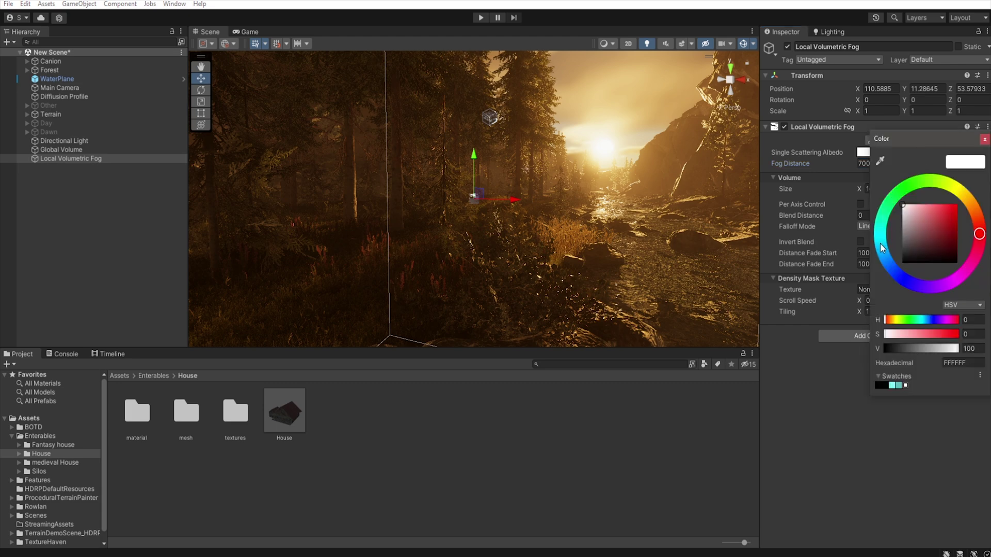
drag(884, 247, 933, 228)
click(984, 139)
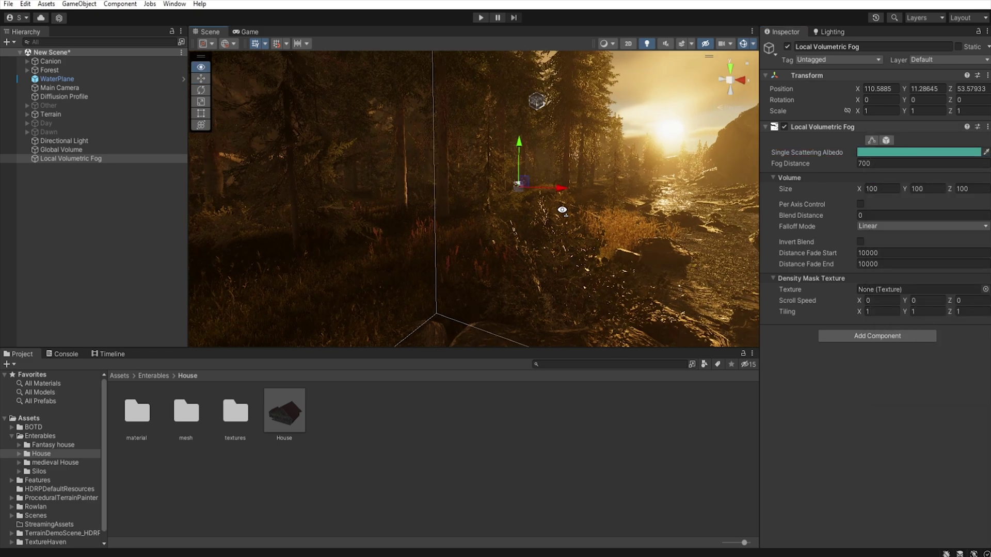
- Move the fog volume higher above the forest floor, to Y 14.85
right_drag(553, 210, 533, 210)
drag(593, 183, 512, 211)
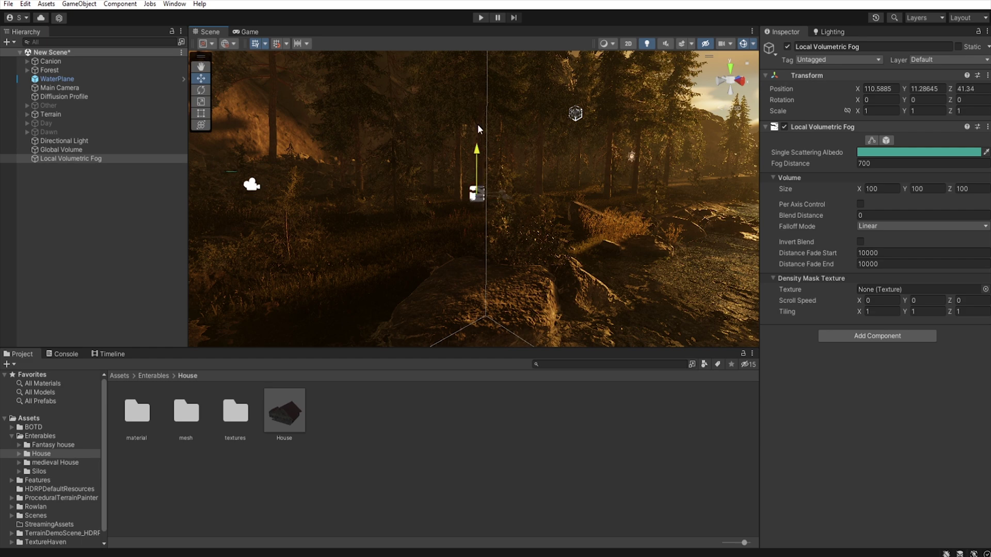
drag(476, 113, 471, 82)
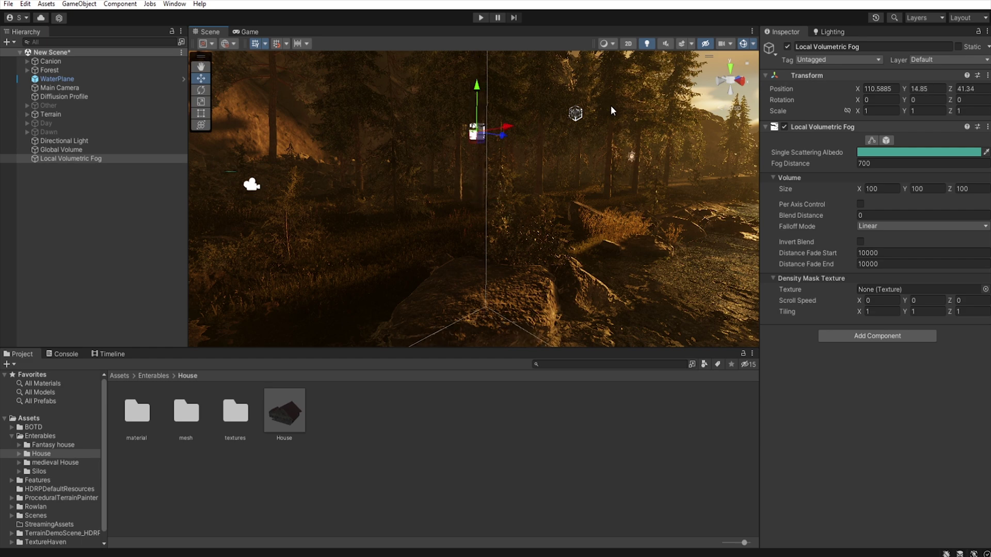
click(787, 47)
right_drag(675, 104, 534, 188)
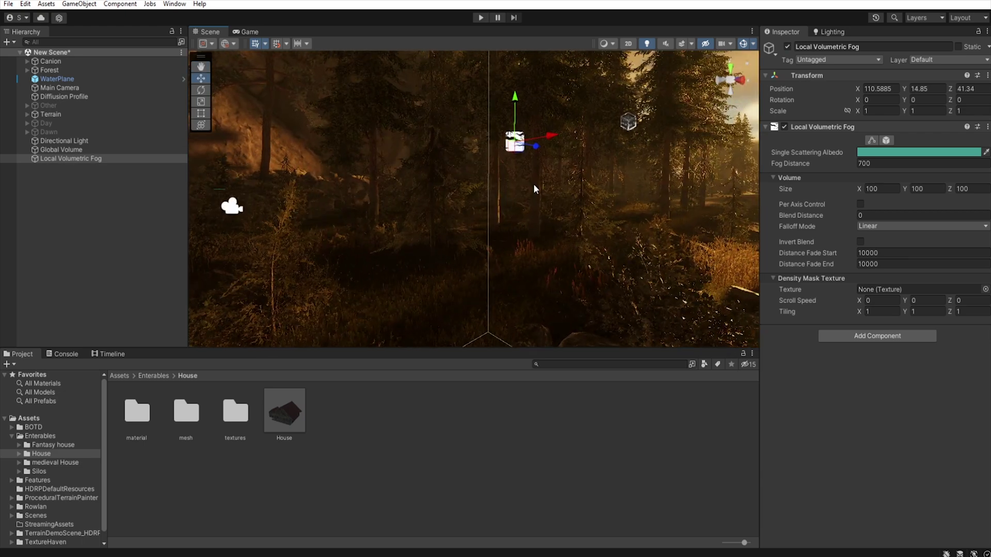
- Create a new Reflection Probe from the Hierarchy's Light menu
right_click(80, 172)
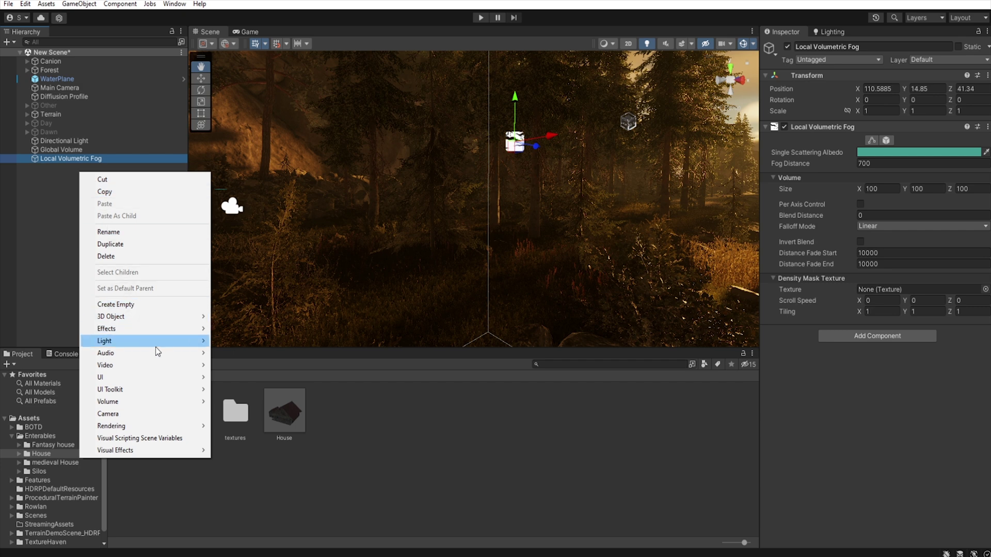
mouse_move(170, 347)
click(264, 389)
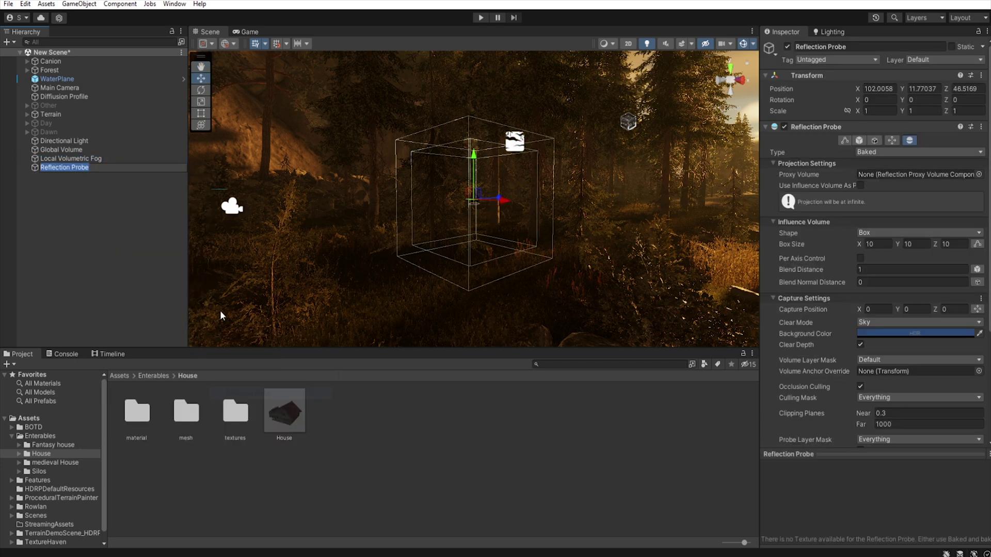
- Set the probe's Box Size to 100 × 100 × 100
click(877, 244)
text(100)
key(Return)
click(913, 244)
text(0)
key(Return)
click(953, 244)
text(100)
key(Return)
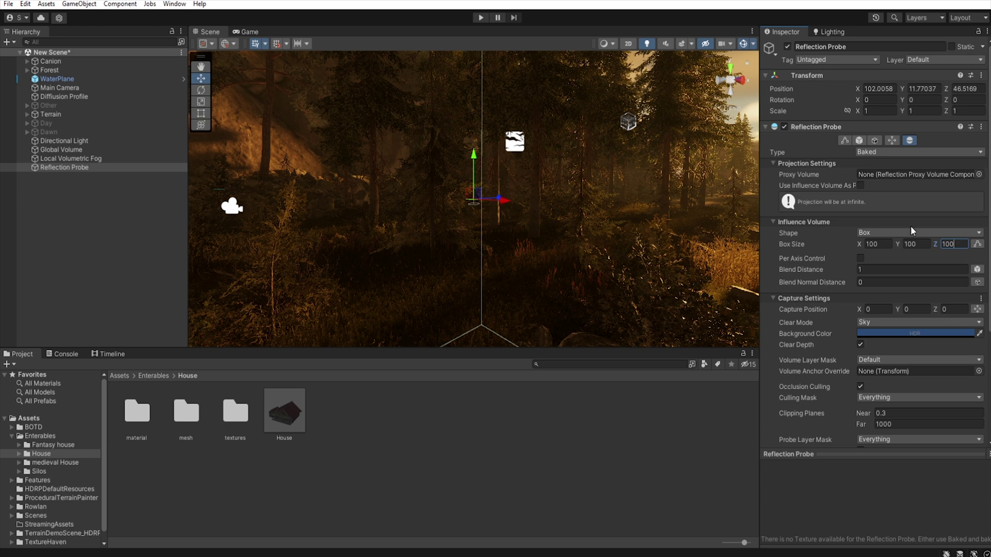
click(859, 185)
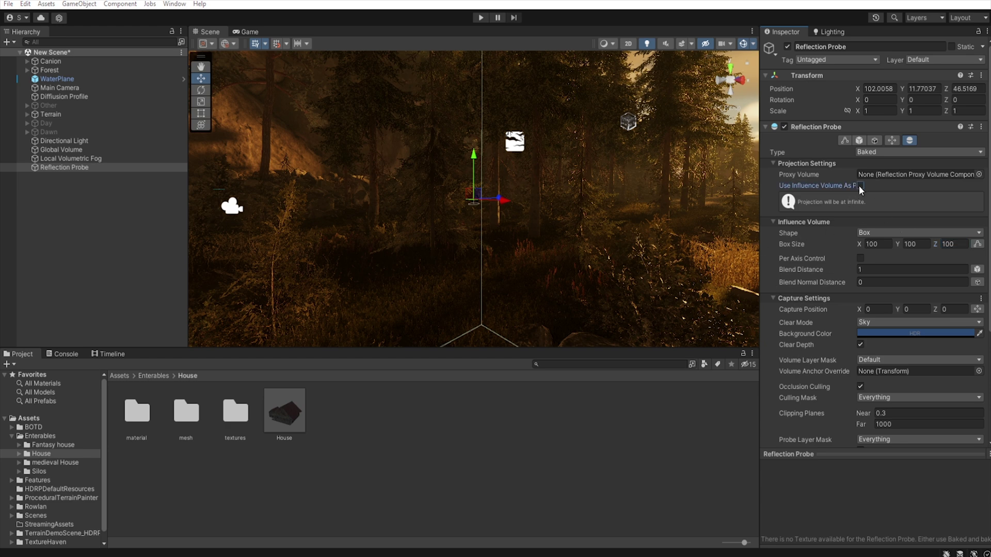
- Use the influence volume as proxy, set Blend Distance 2.86, and move the probe toward the river
click(859, 185)
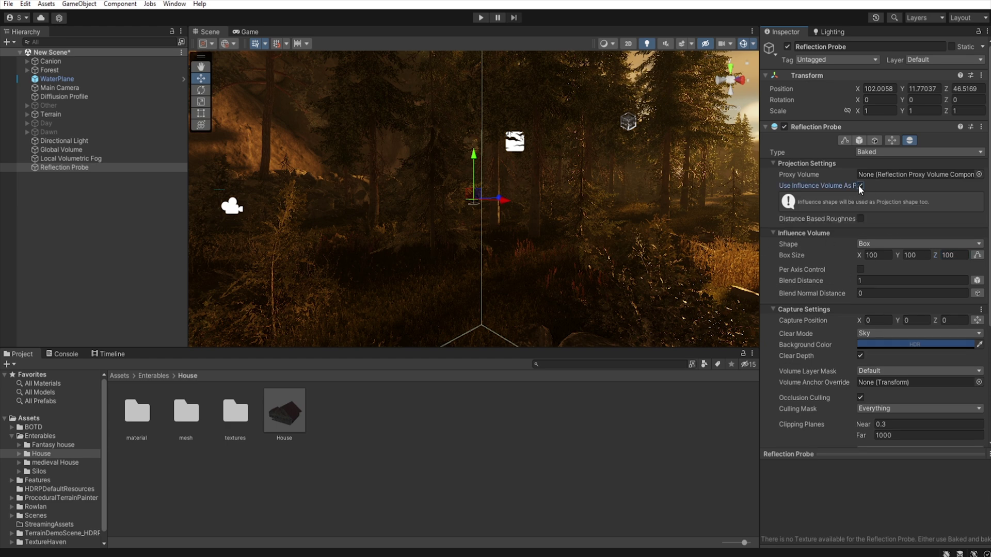
drag(821, 279, 858, 283)
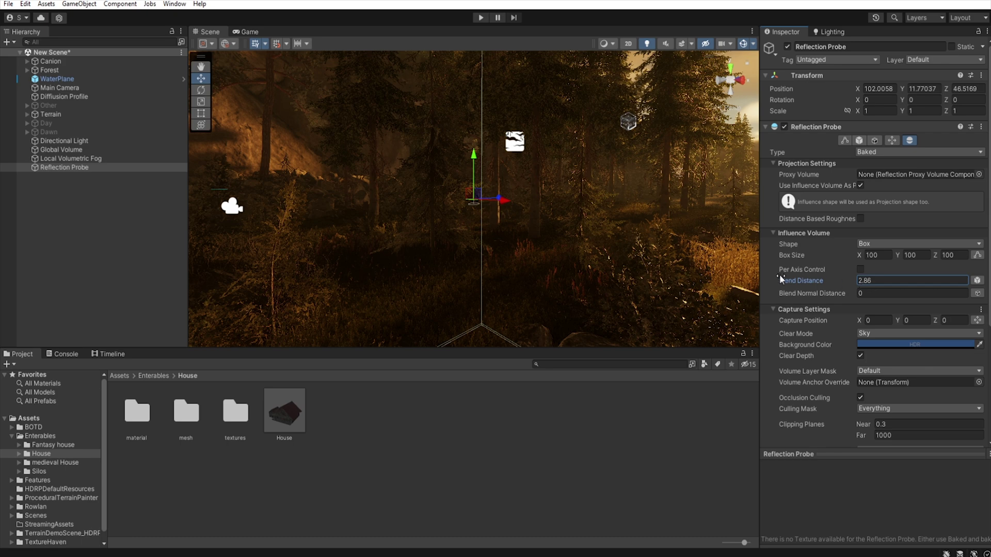
drag(499, 199, 534, 238)
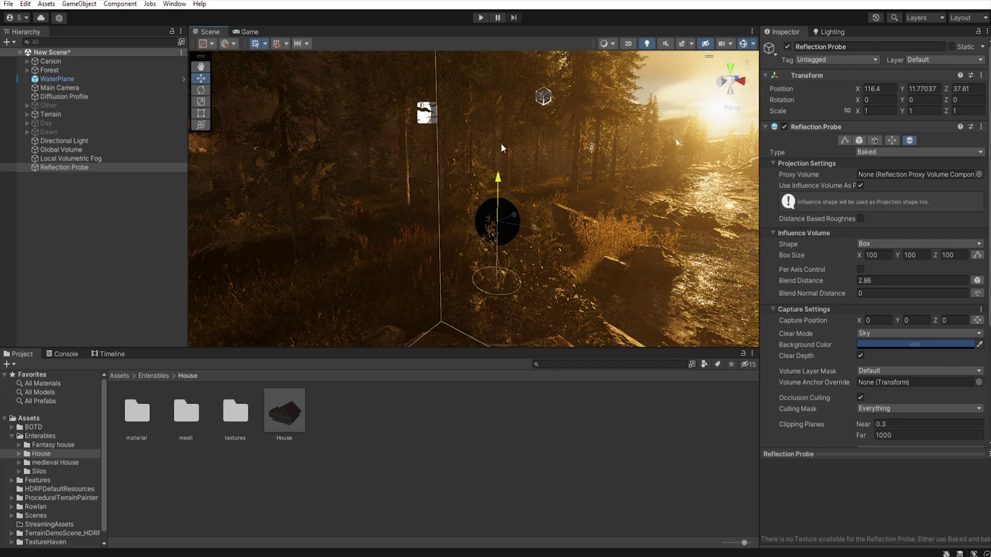
- Raise the probe slightly, bake it, and increase its Multiplier to 3.4
drag(501, 143, 501, 130)
scroll(799, 292, down, 4)
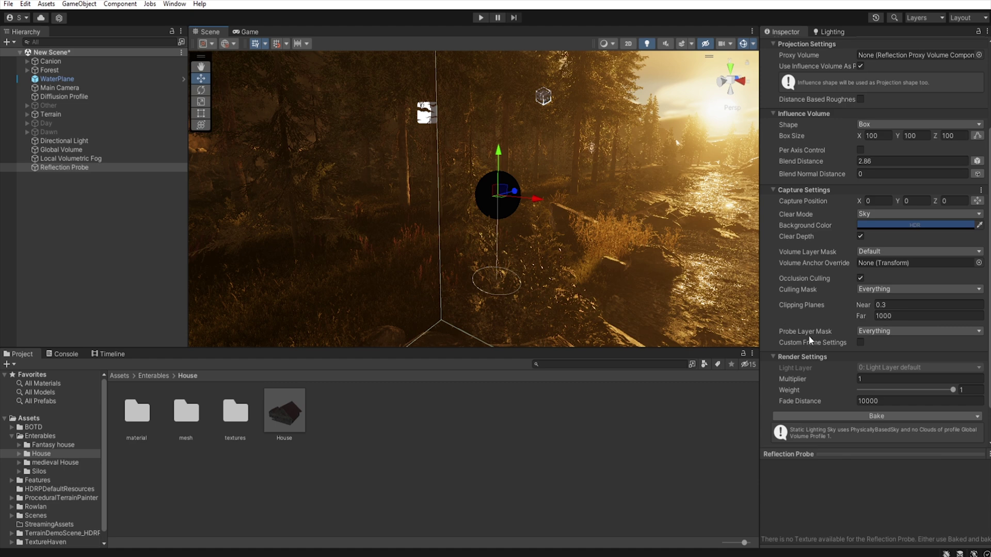
click(885, 415)
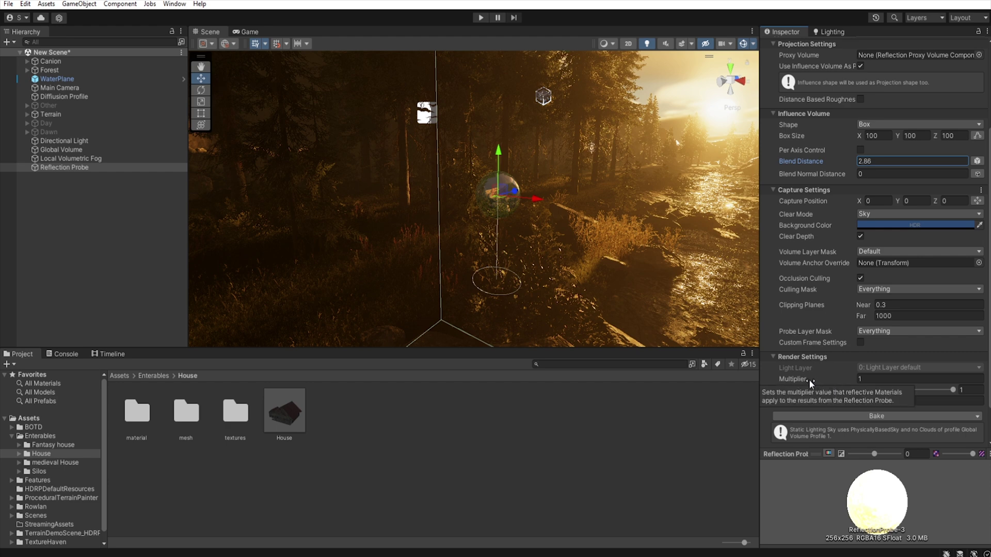
drag(809, 379, 831, 383)
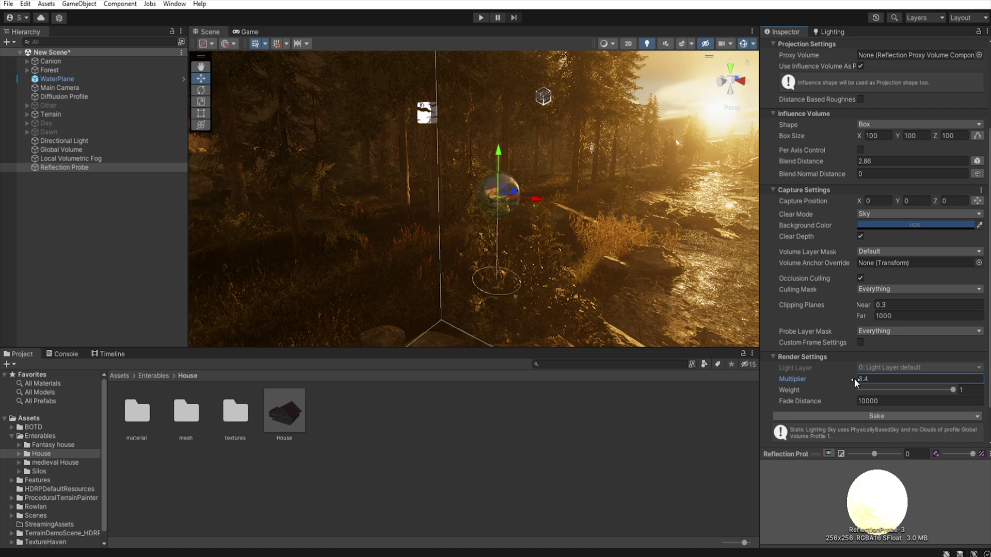
right_drag(578, 244, 548, 242)
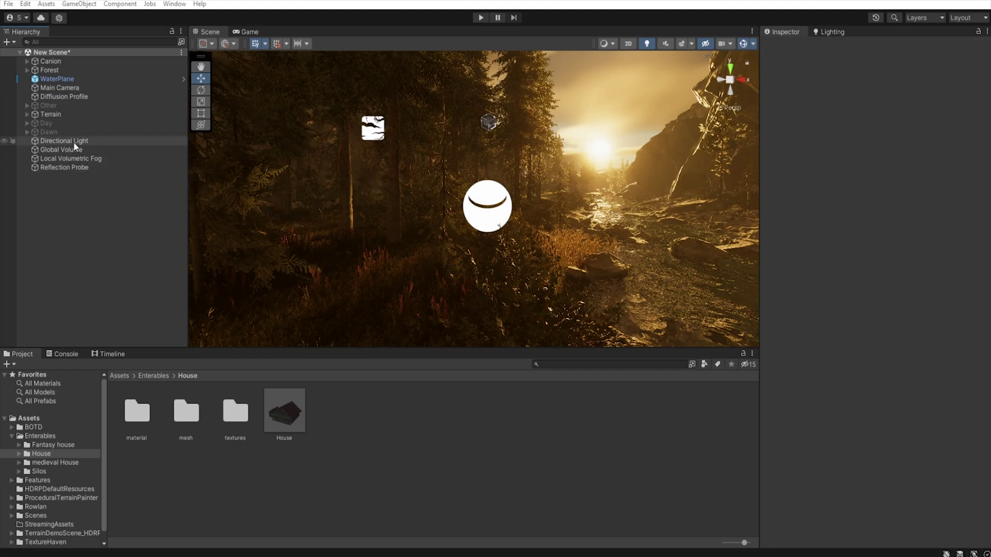
- Give the Global Volume a Shadowing > Micro Shadows override, enabled with Opacity about 0.517
click(69, 150)
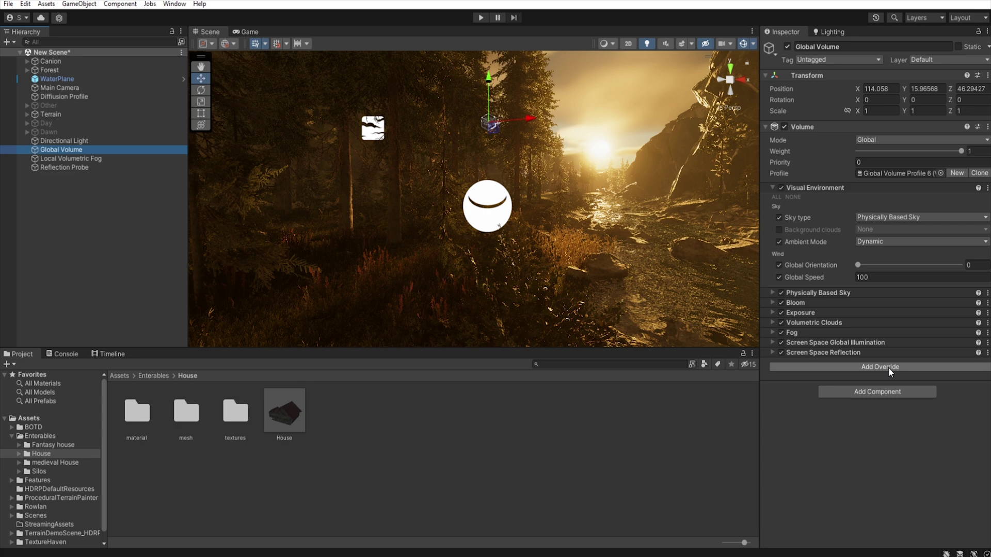
click(887, 367)
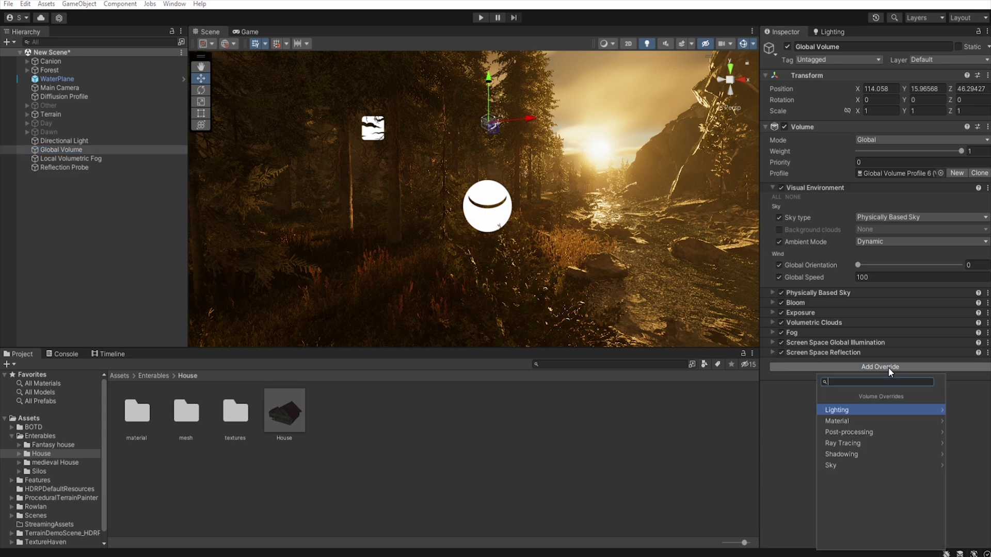
click(887, 454)
click(861, 420)
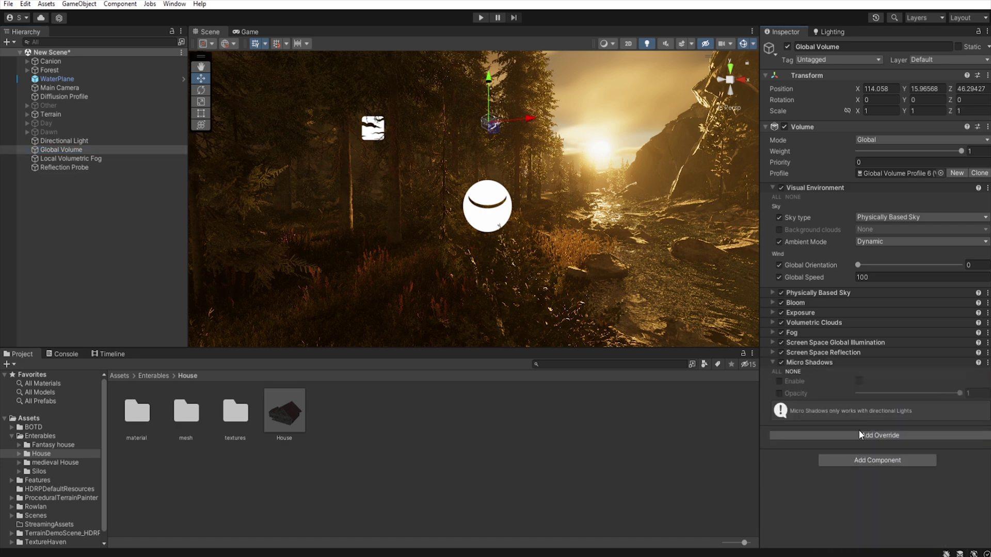
click(775, 372)
click(858, 380)
drag(959, 393, 909, 393)
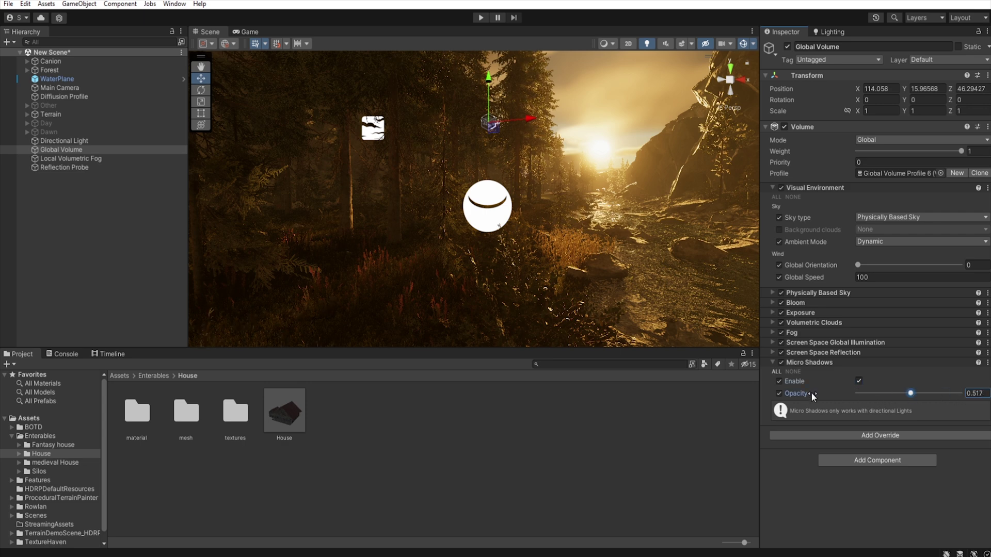
click(775, 363)
- Add a Shadows, Midtones, Highlights override and enable Shadows, brightened to about 1.25
click(878, 377)
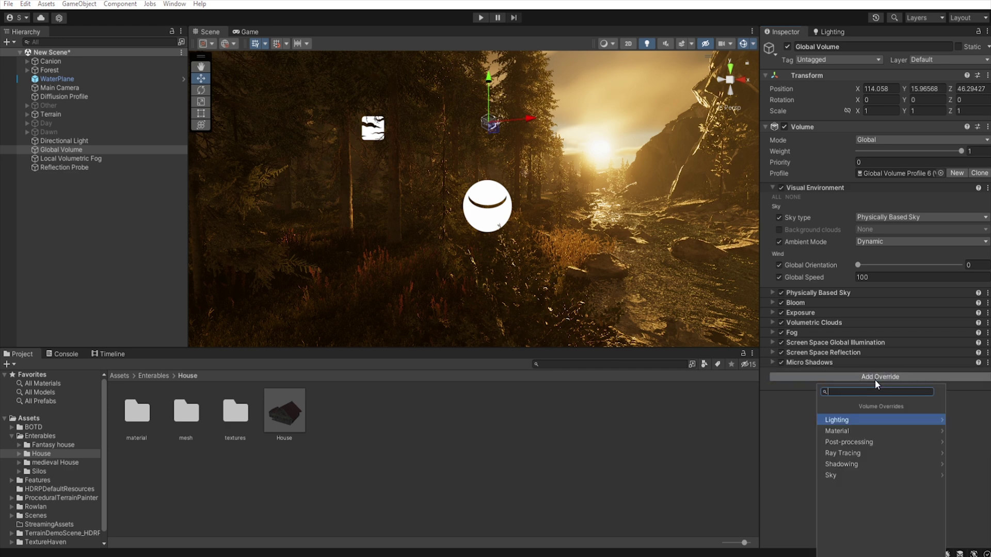
click(887, 438)
click(880, 530)
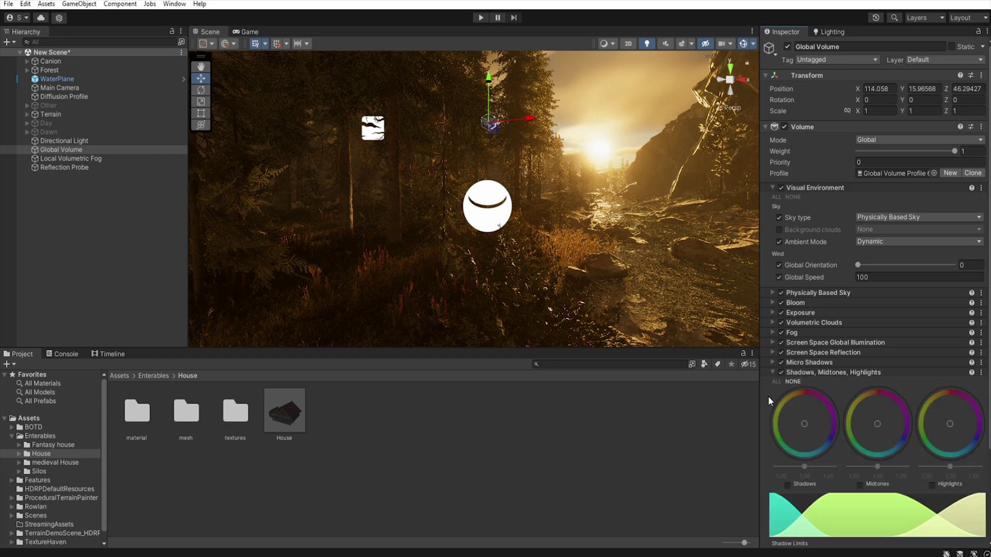
click(787, 485)
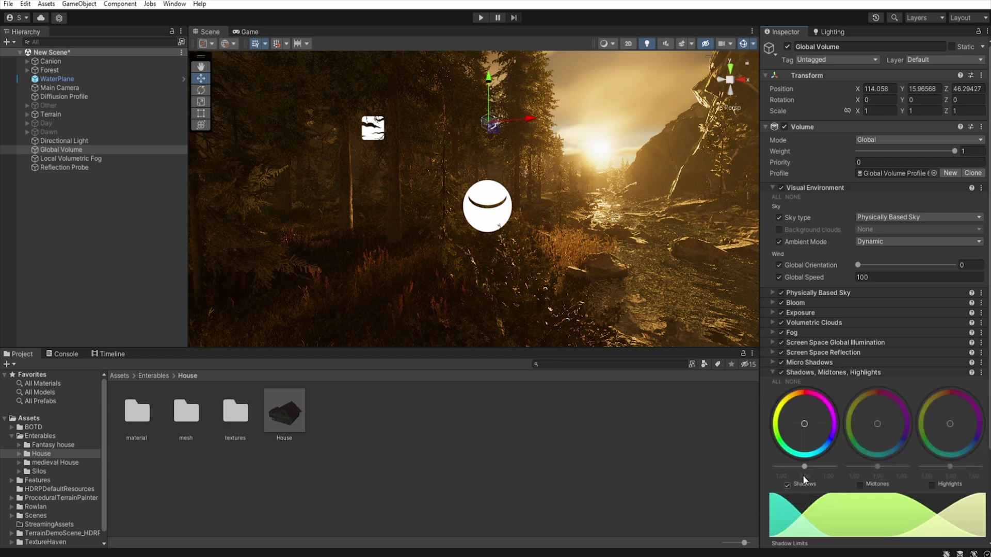
drag(805, 468, 809, 470)
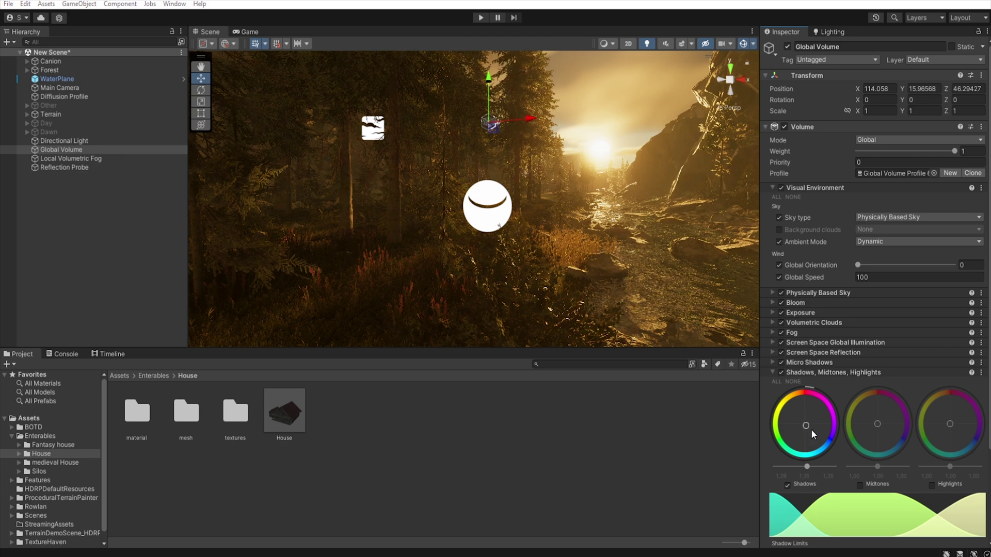
- Add a post-processing White Balance override with Temperature enabled at -7 and Tint at 38
click(772, 372)
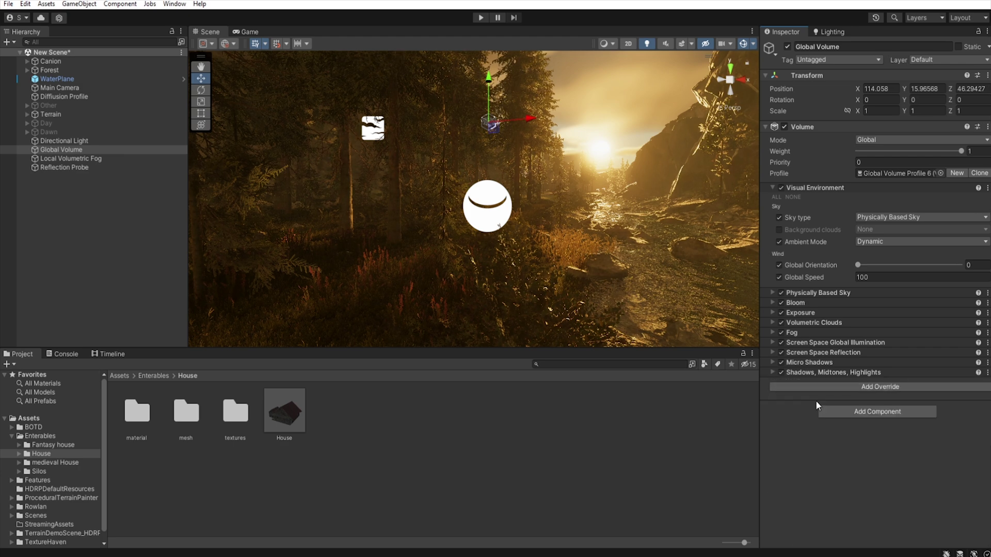
click(862, 388)
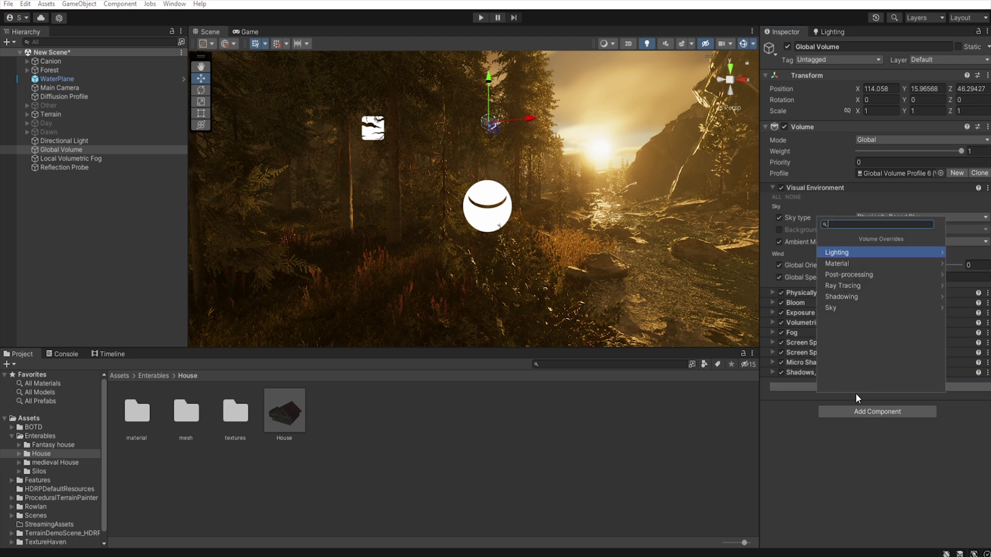
click(890, 274)
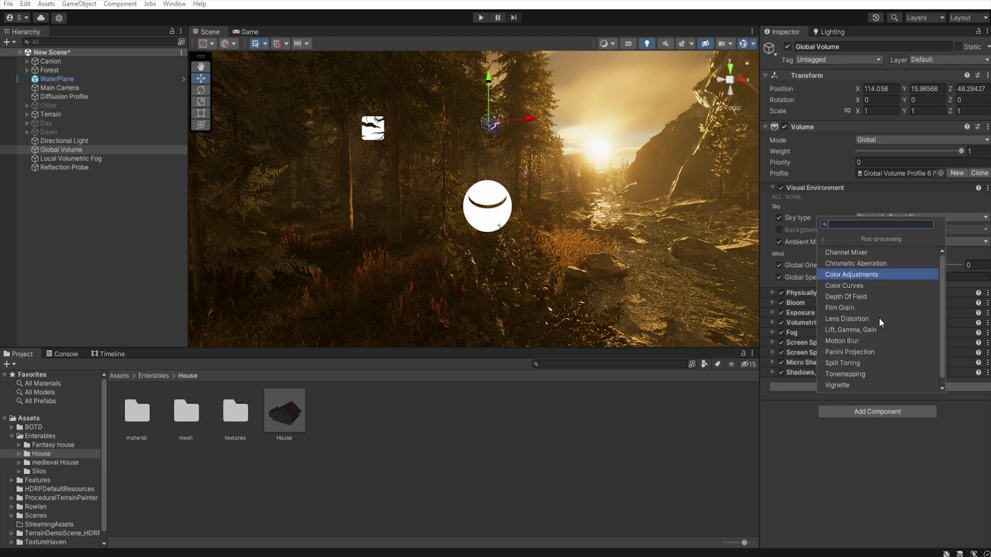
scroll(865, 379, down, 1)
click(866, 387)
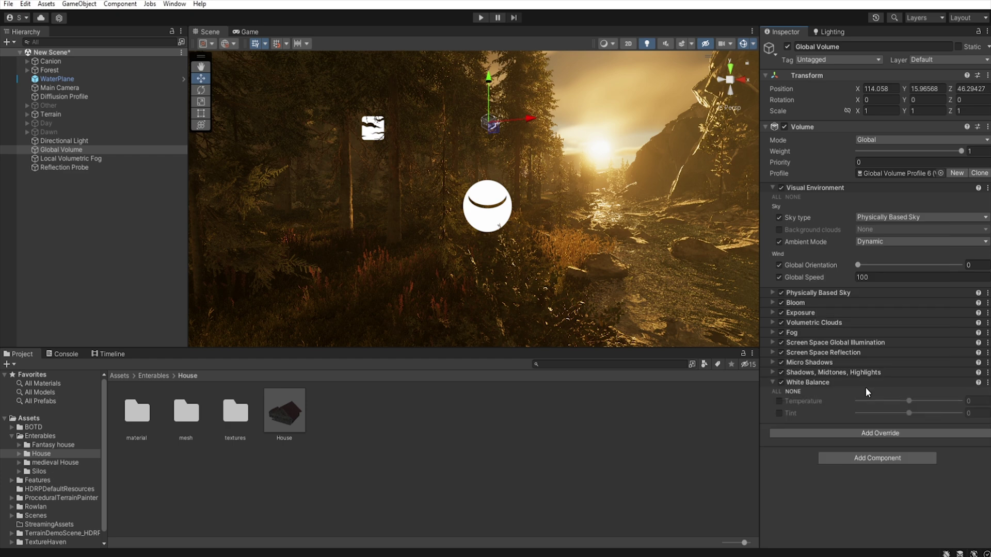
click(779, 401)
click(780, 413)
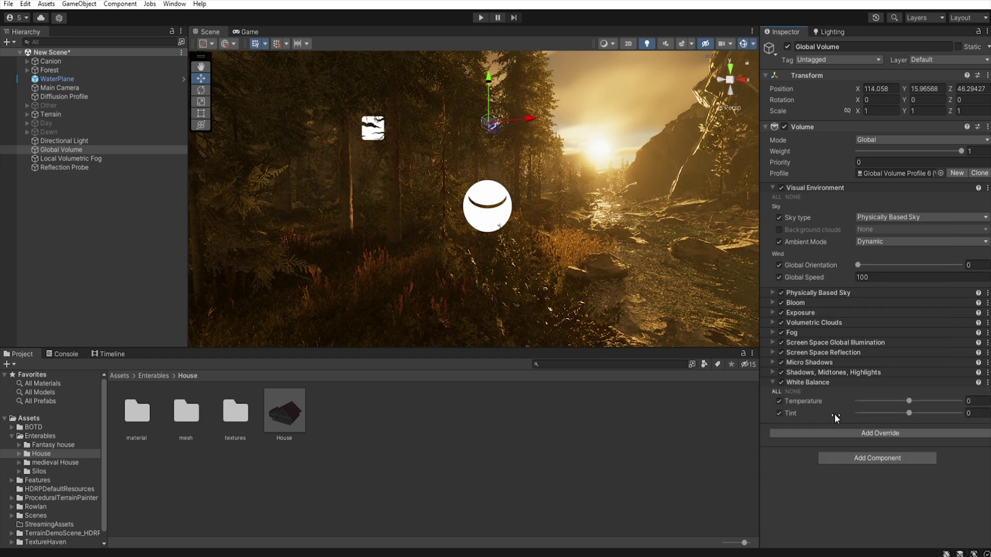
click(908, 401)
mouse_move(911, 400)
mouse_down()
mouse_move(896, 403)
mouse_move(925, 414)
mouse_up()
drag(925, 414, 926, 415)
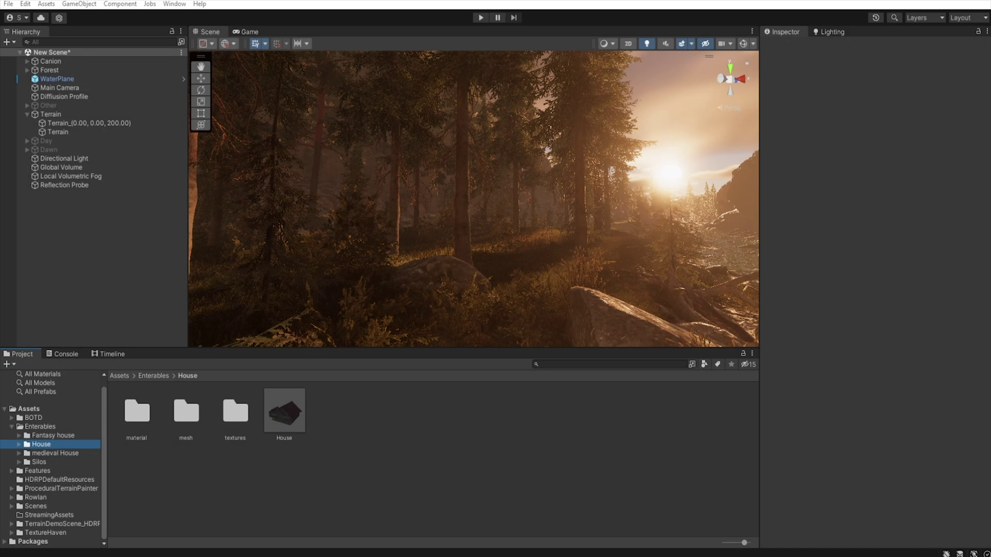